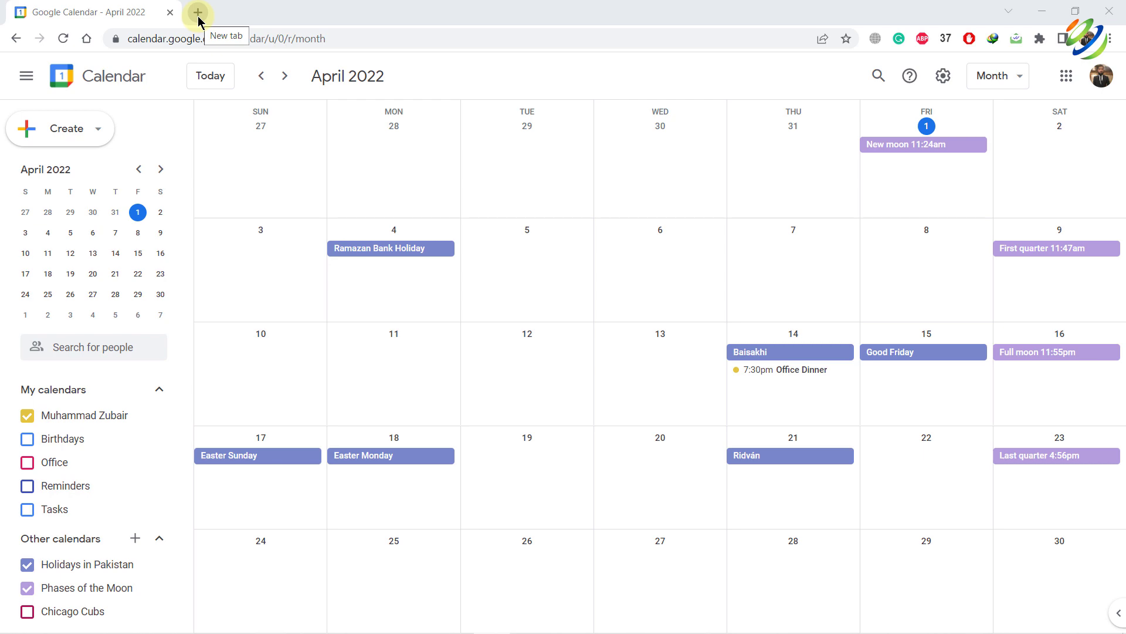
Step: Open a blank event form from the address cal.new in a new browser tab and close that tab again
click(198, 12)
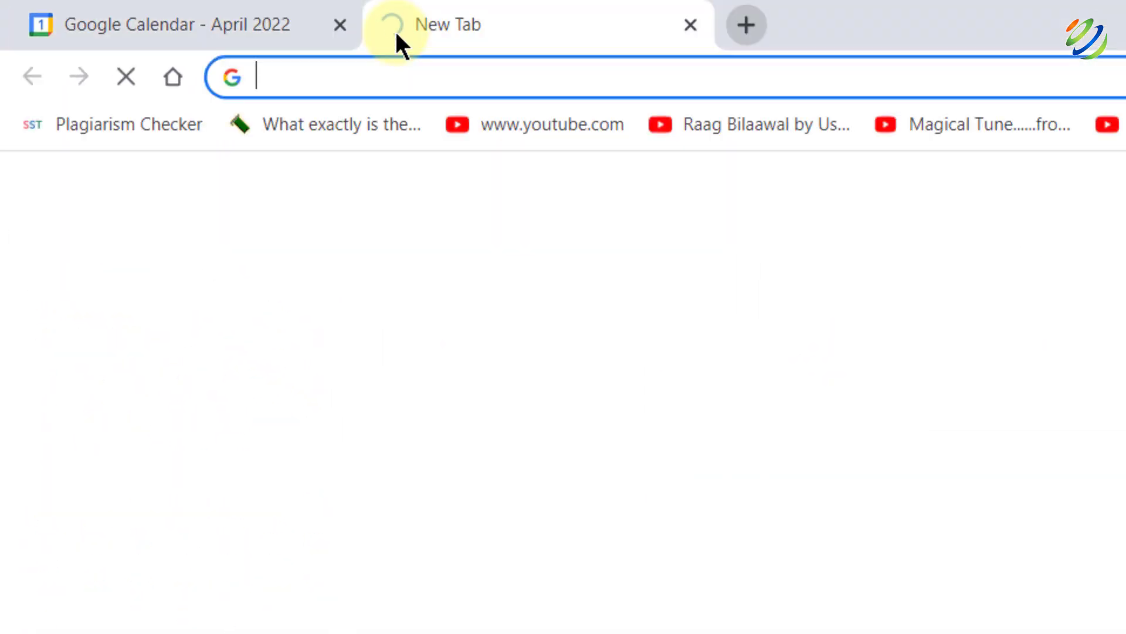
text(cal.new)
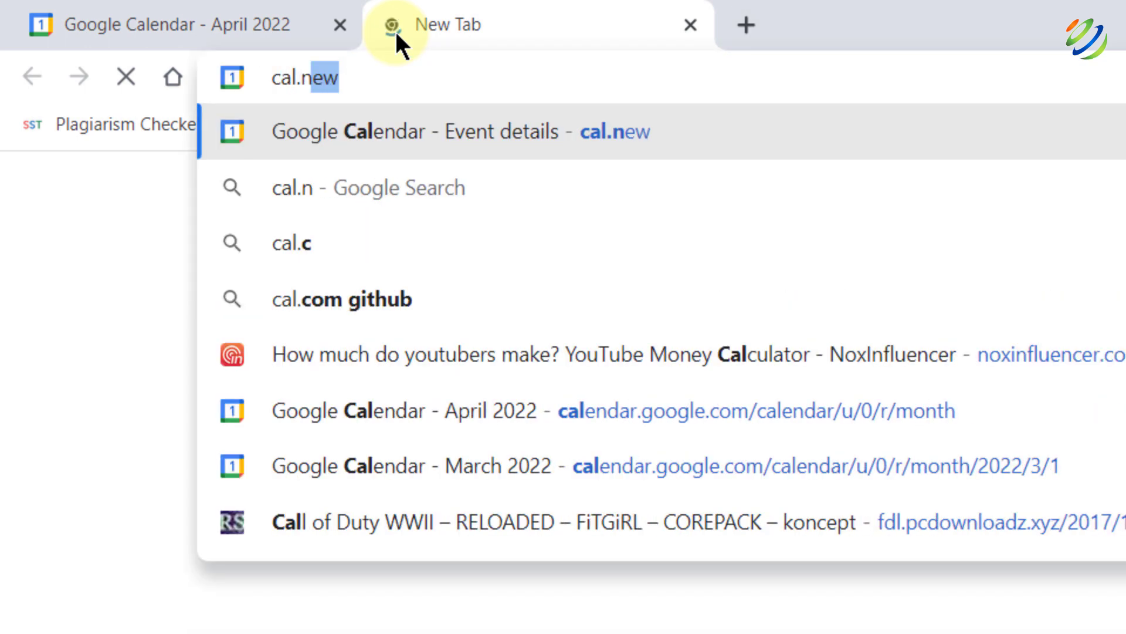
key(Return)
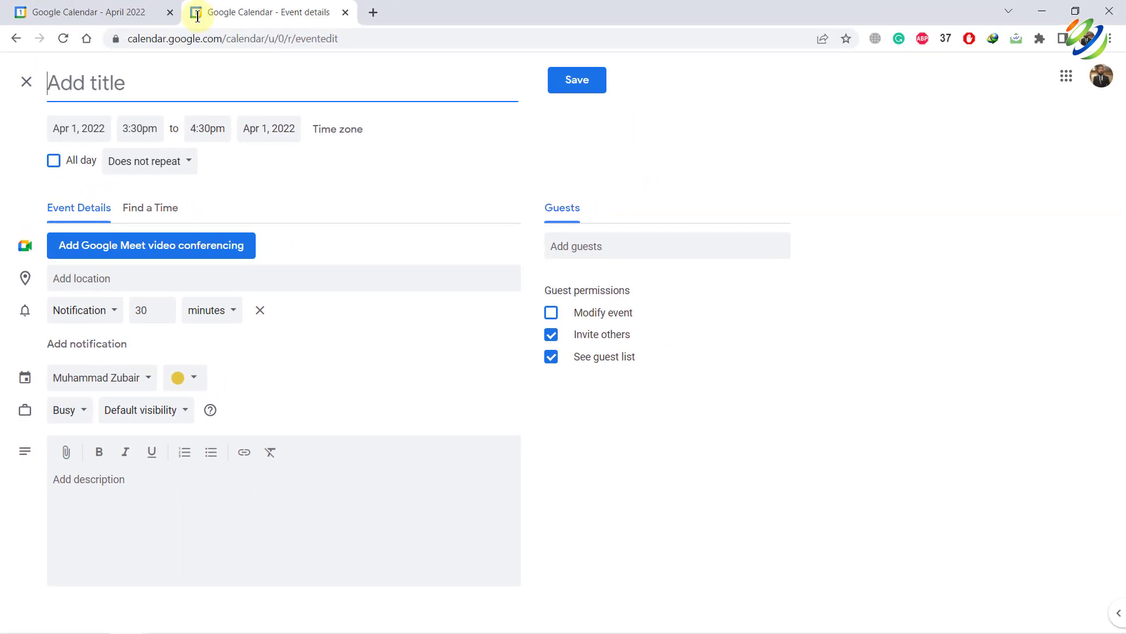
click(344, 5)
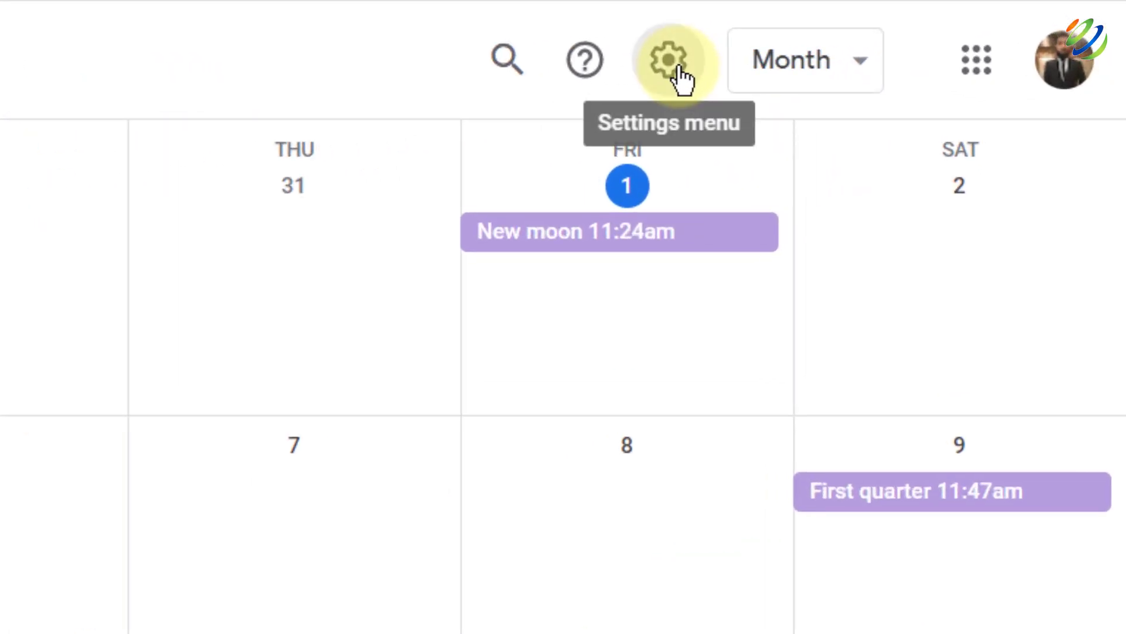
Step: Open the calendar settings and go to the keyboard shortcuts section
click(681, 77)
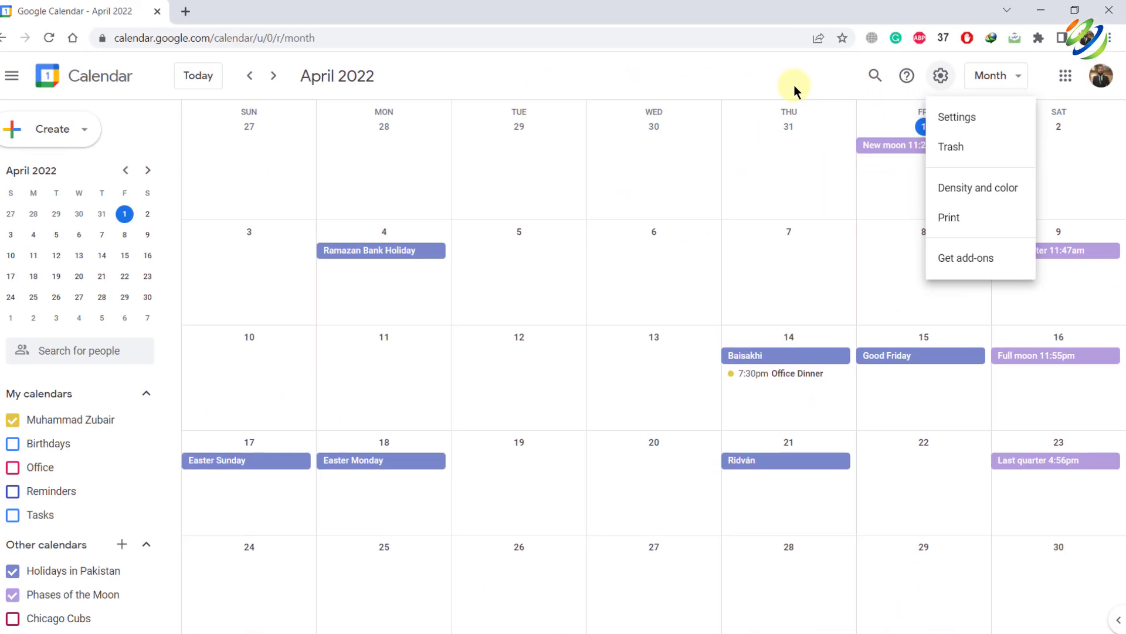
click(795, 86)
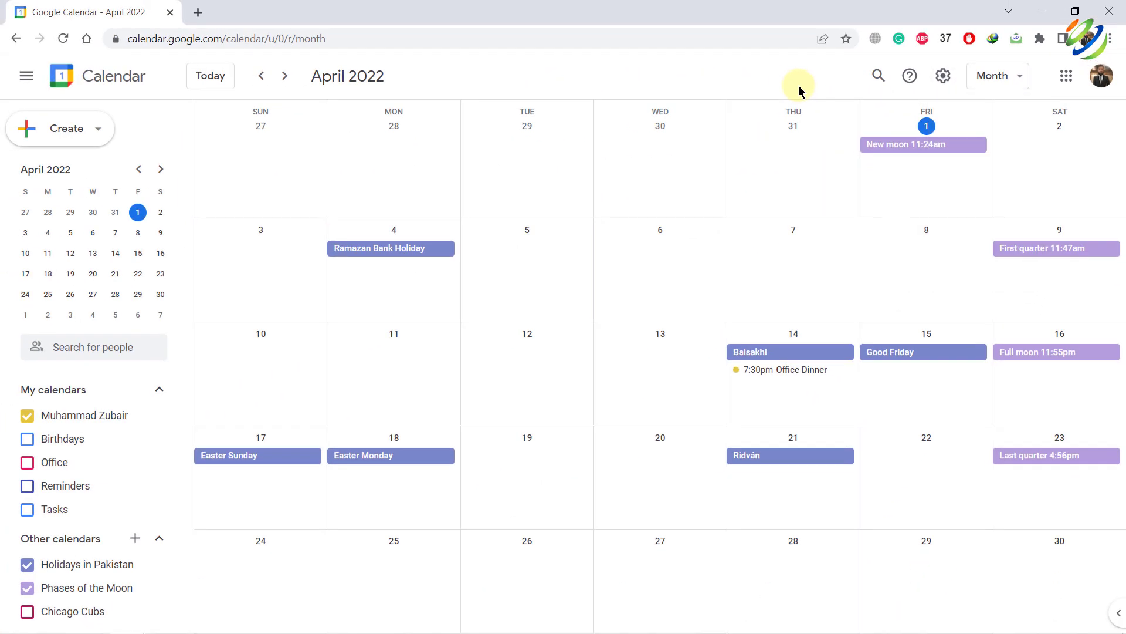
key(s)
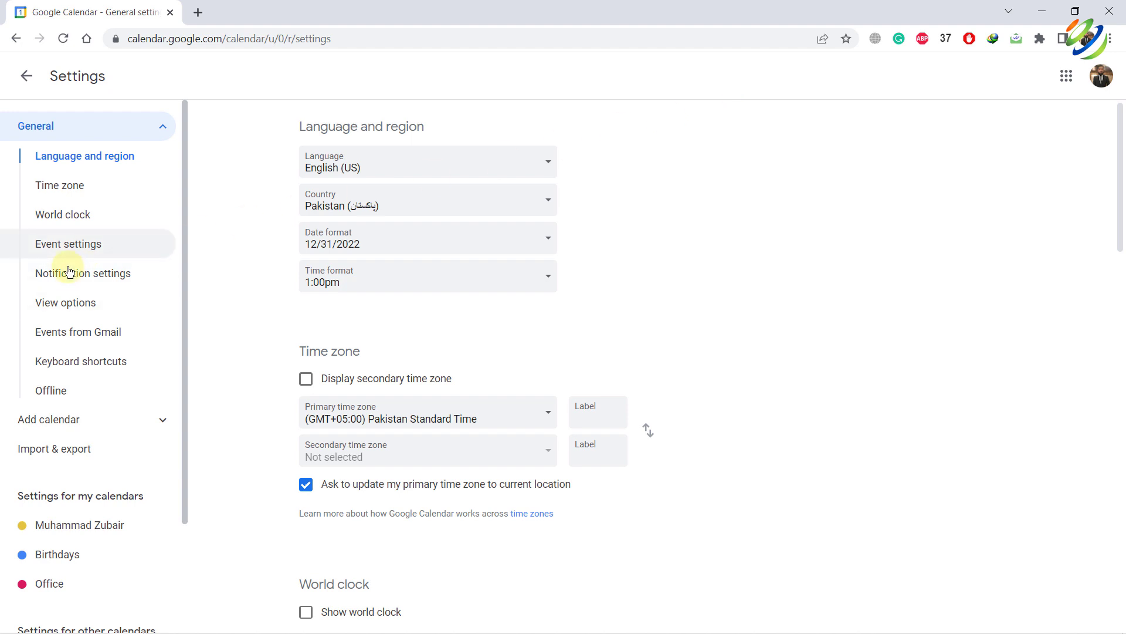
click(86, 364)
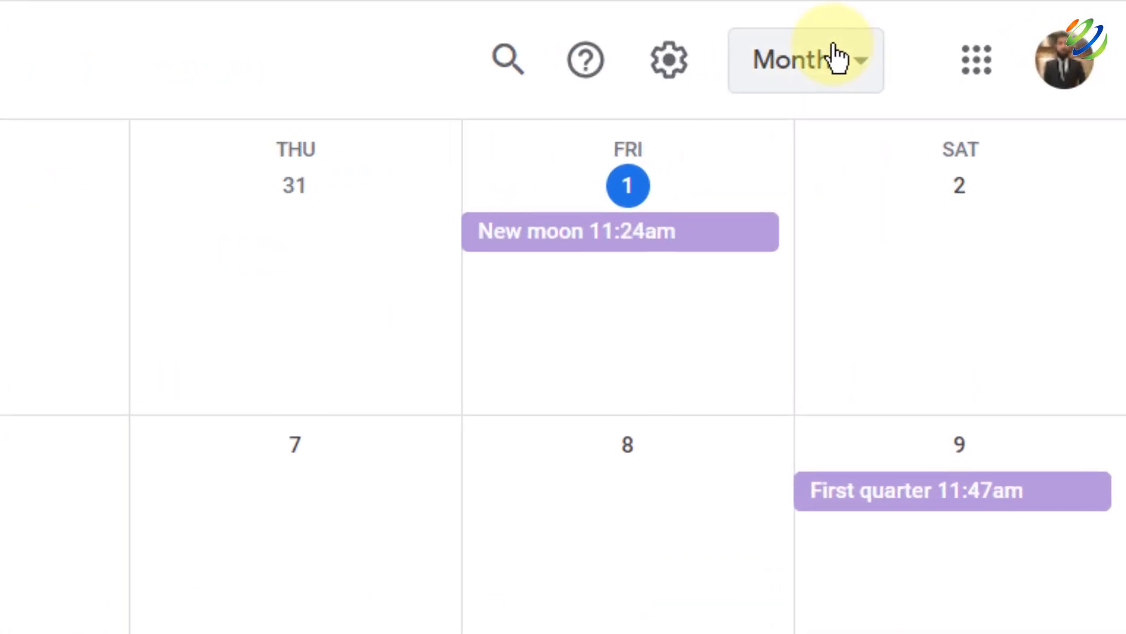
Step: Look over the available calendar views and the shortcut letter assigned to each one
click(836, 57)
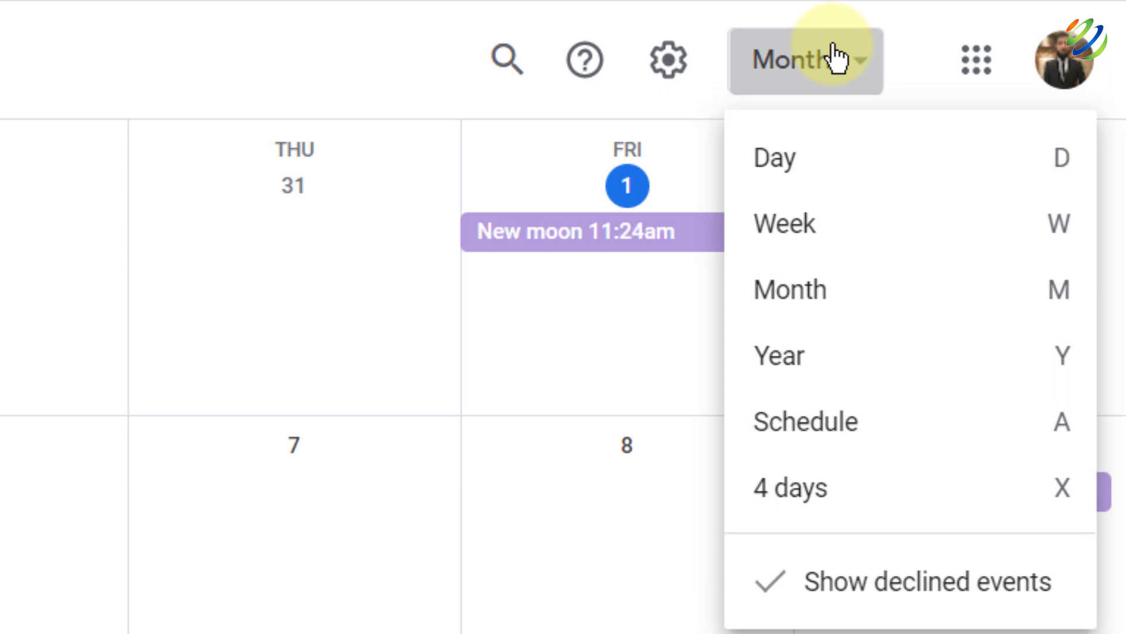
key(Down)
key(Down)
key(Down)
key(Down)
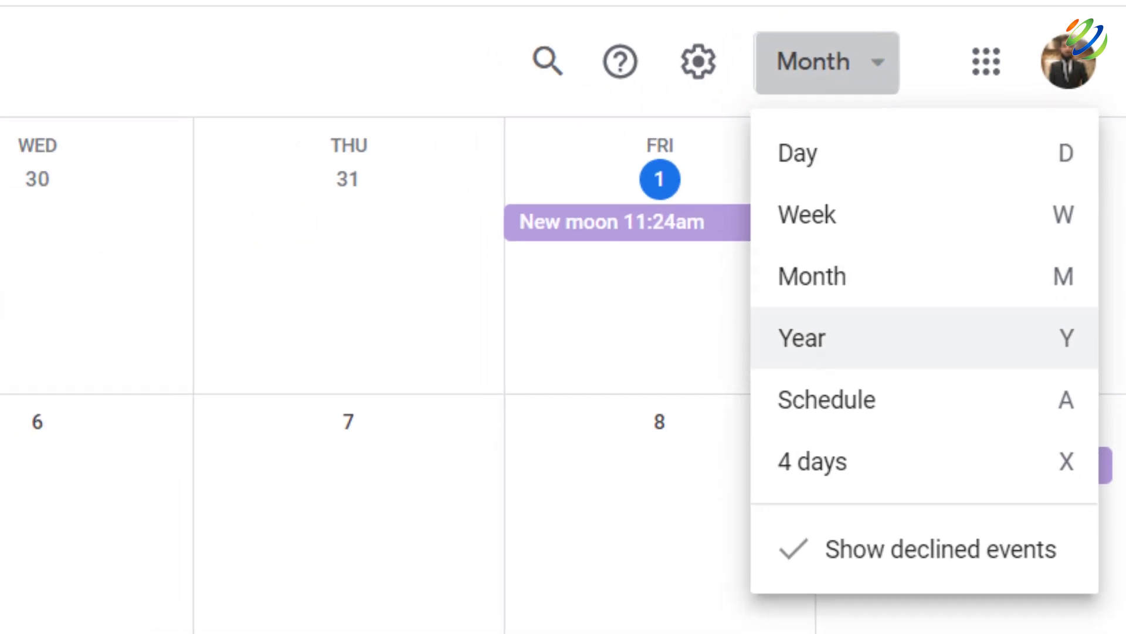
key(Escape)
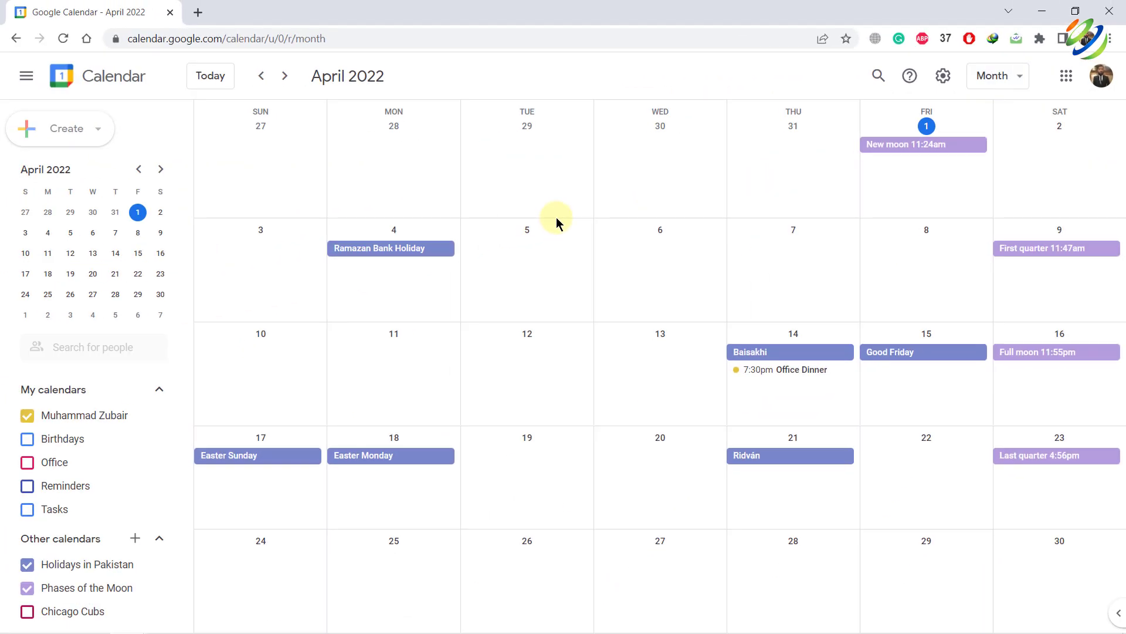
click(556, 218)
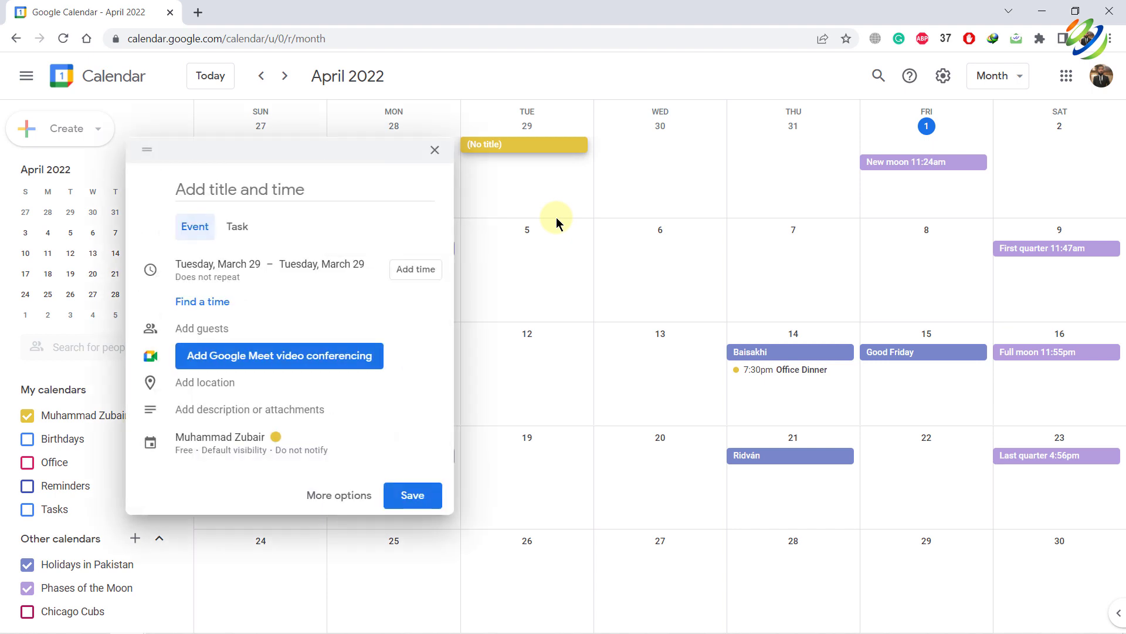
key(Escape)
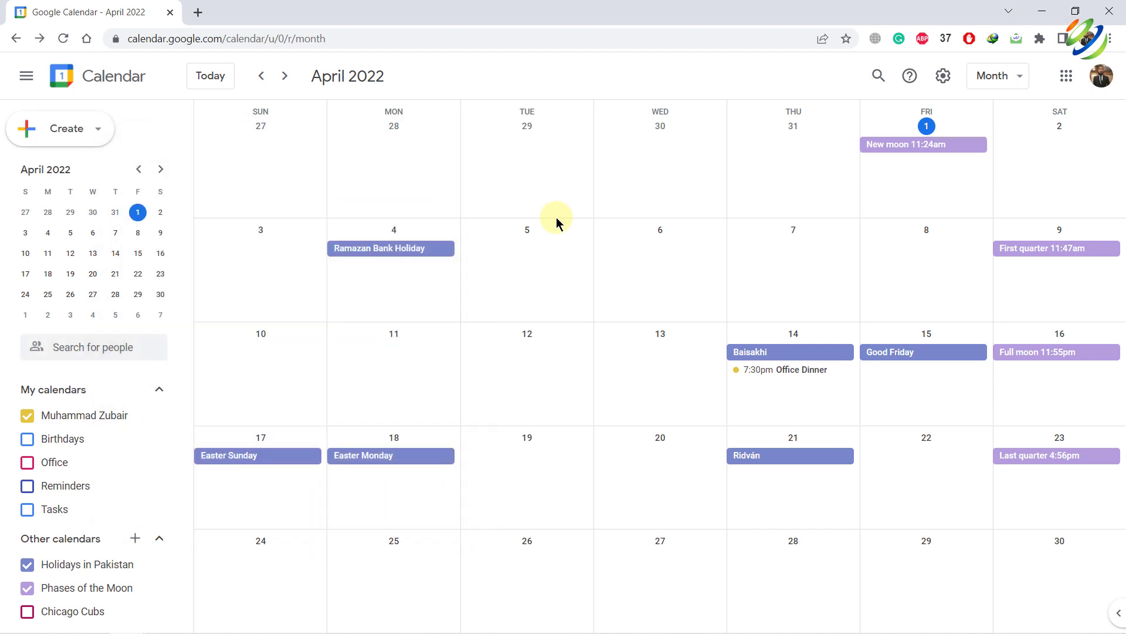
Step: Switch the calendar through the 4 days, week and year views and return to the month view
key(x)
key(w)
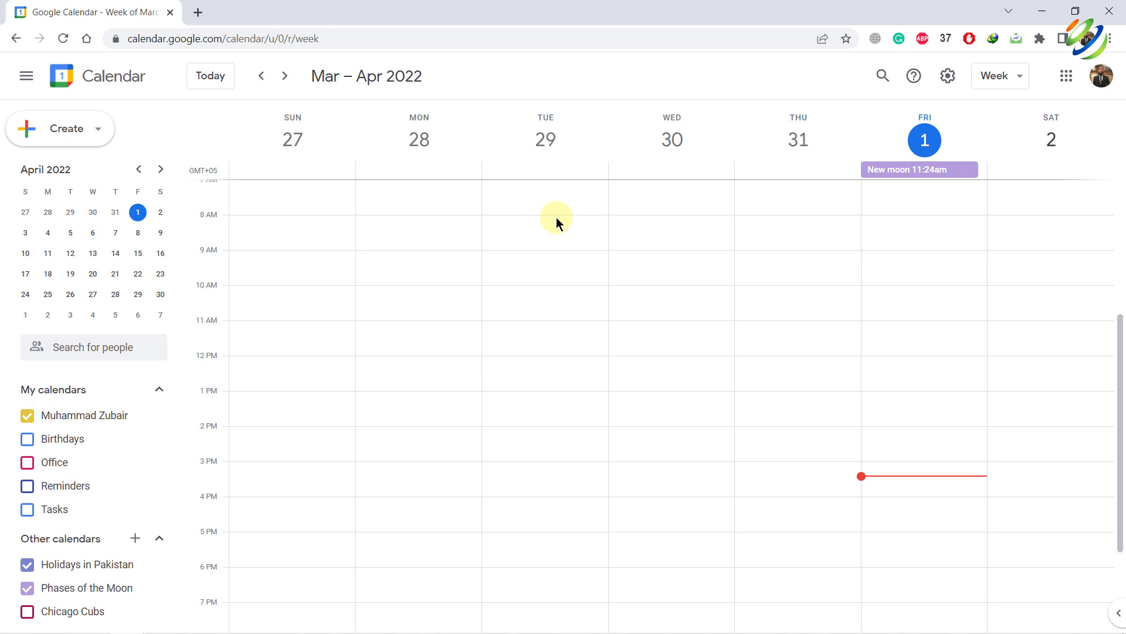
key(y)
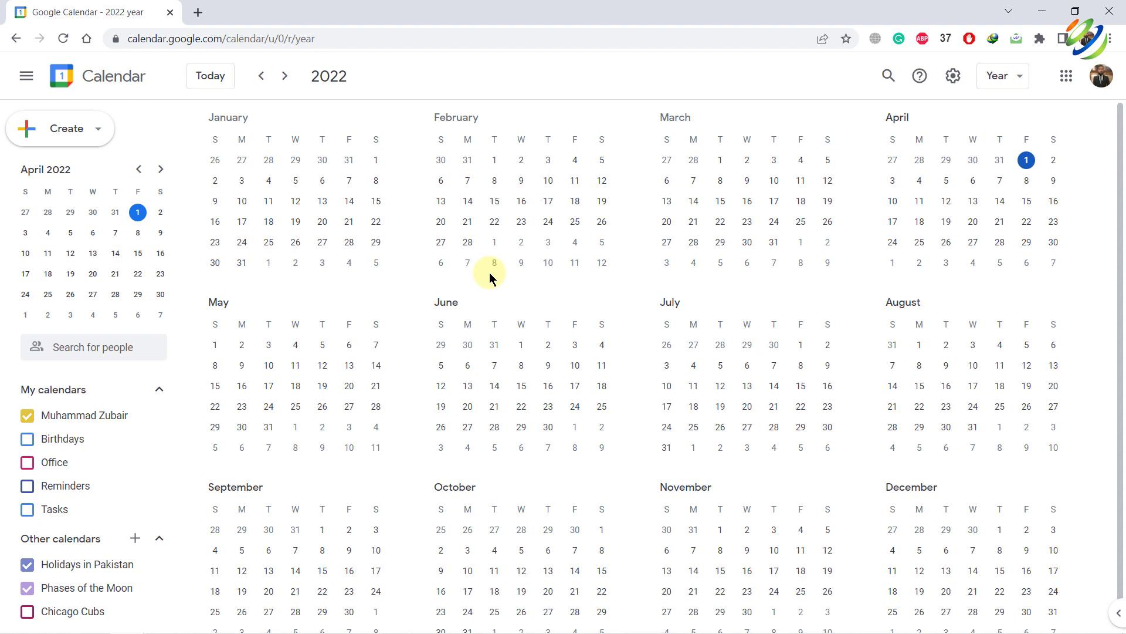
key(m)
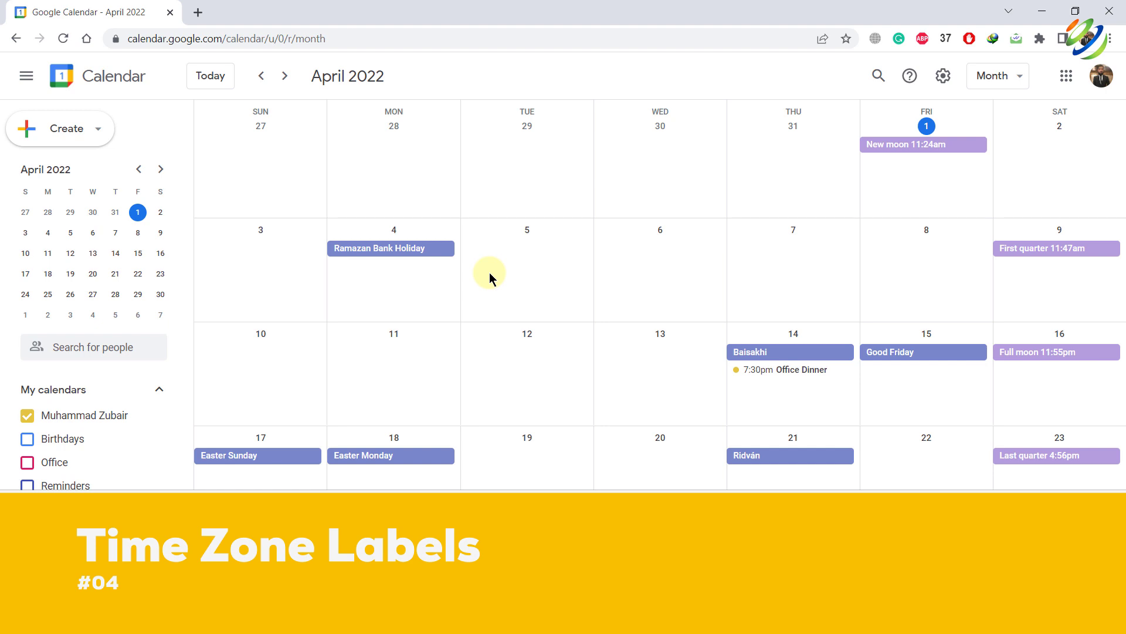
Step: In the time zone settings, enable the secondary time zone display and set it to (GMT-10:00) Tahiti Time
key(s)
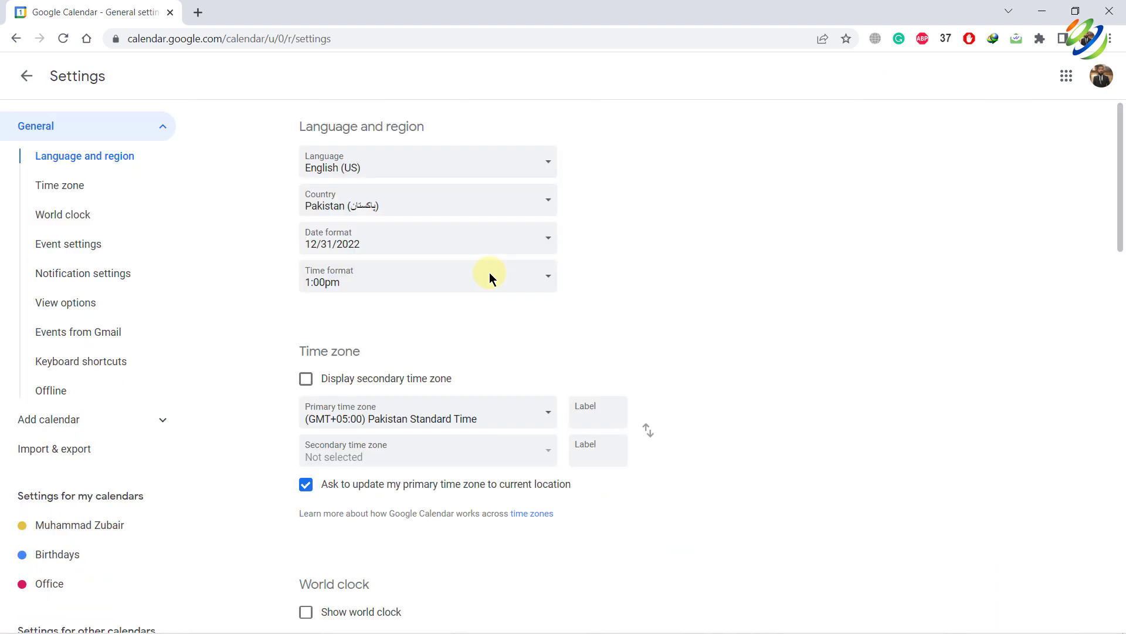
scroll(490, 272, down, 5)
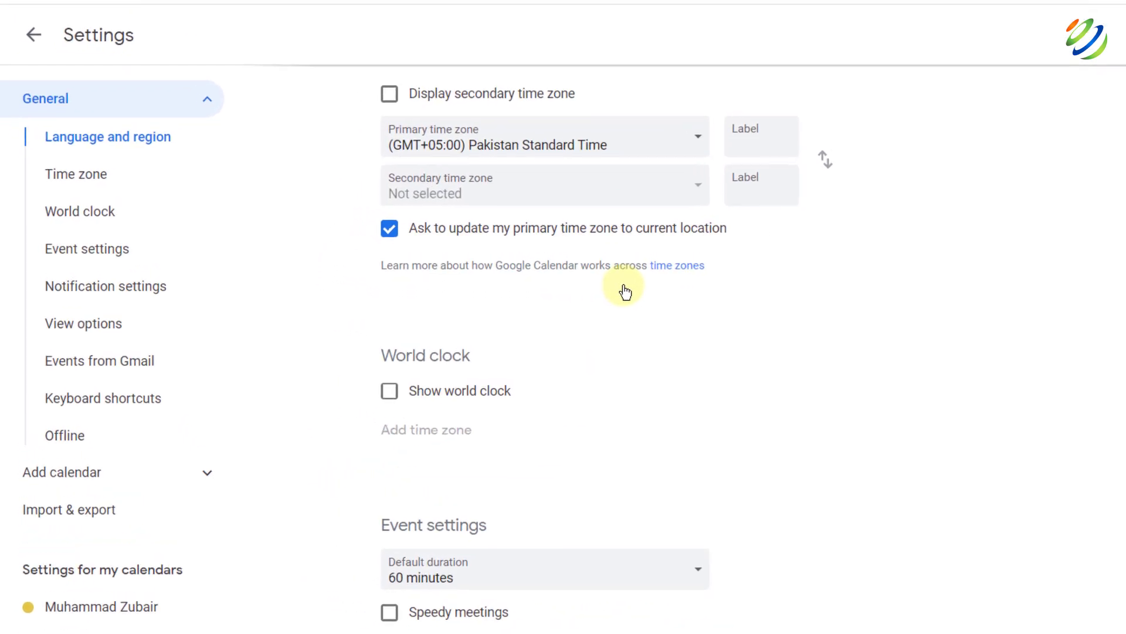
click(392, 99)
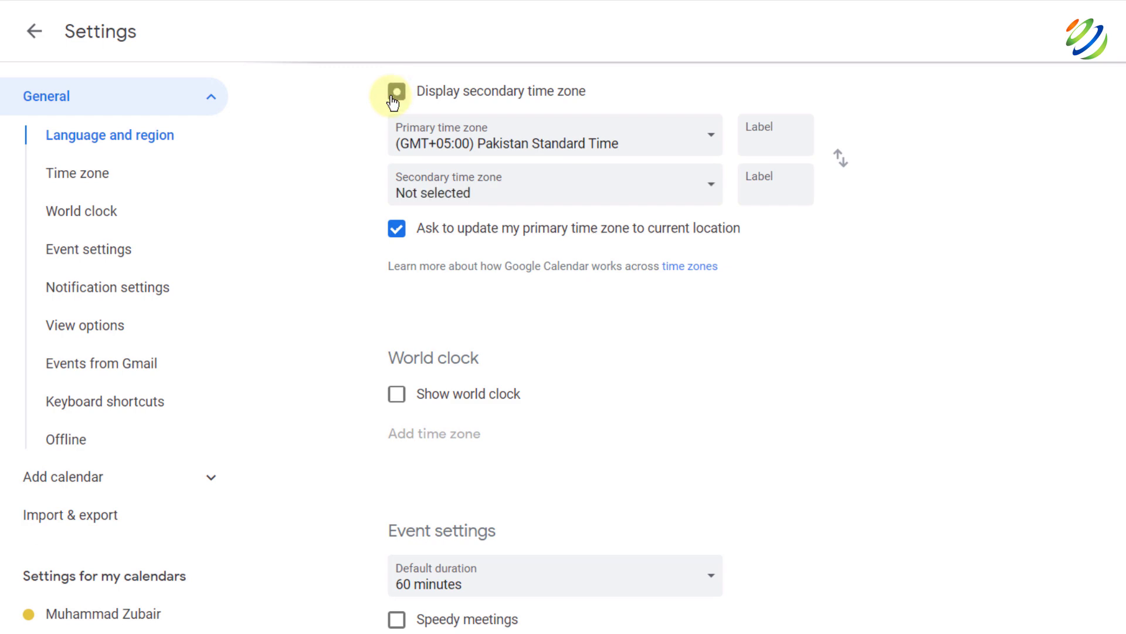
click(712, 187)
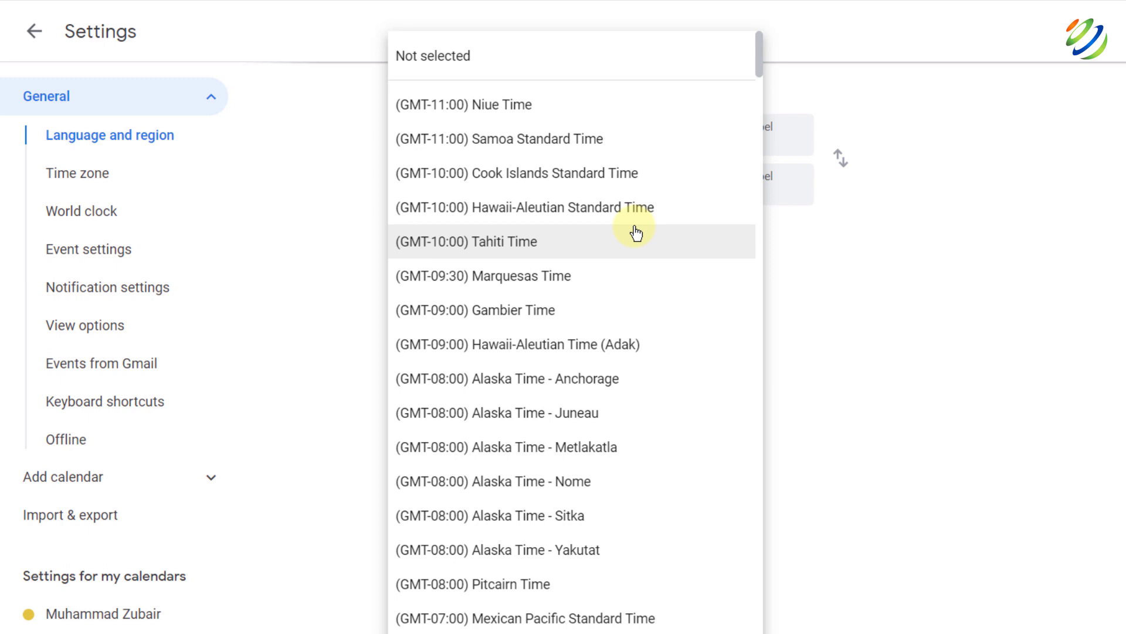
click(563, 250)
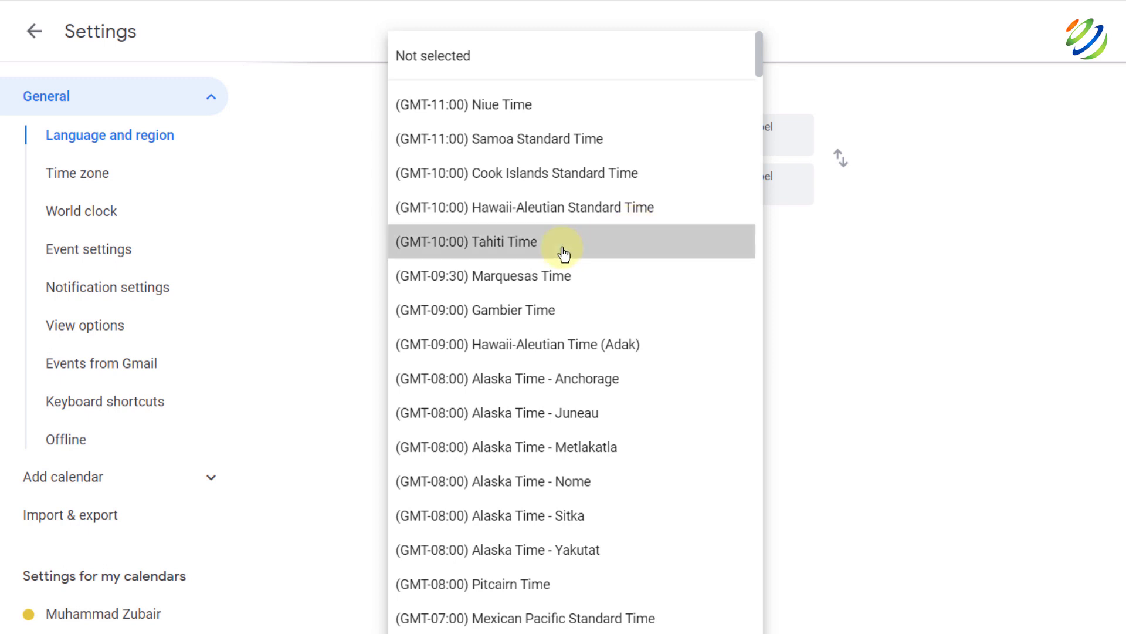
Step: Label the secondary time zone "Client"
click(770, 185)
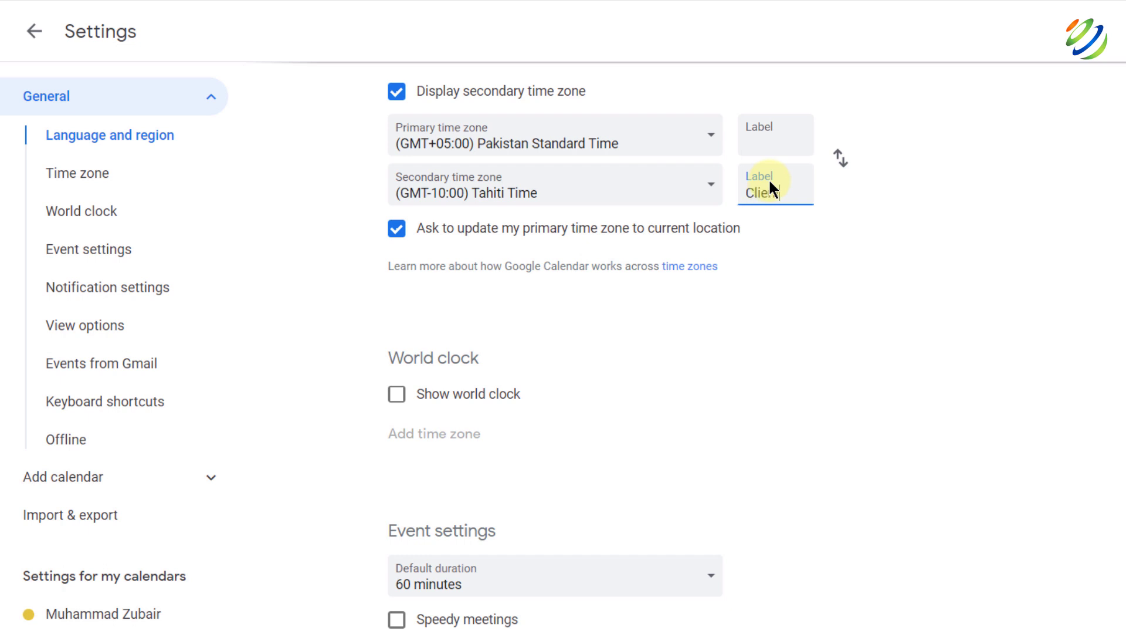
click(864, 294)
scroll(864, 294, up, 2)
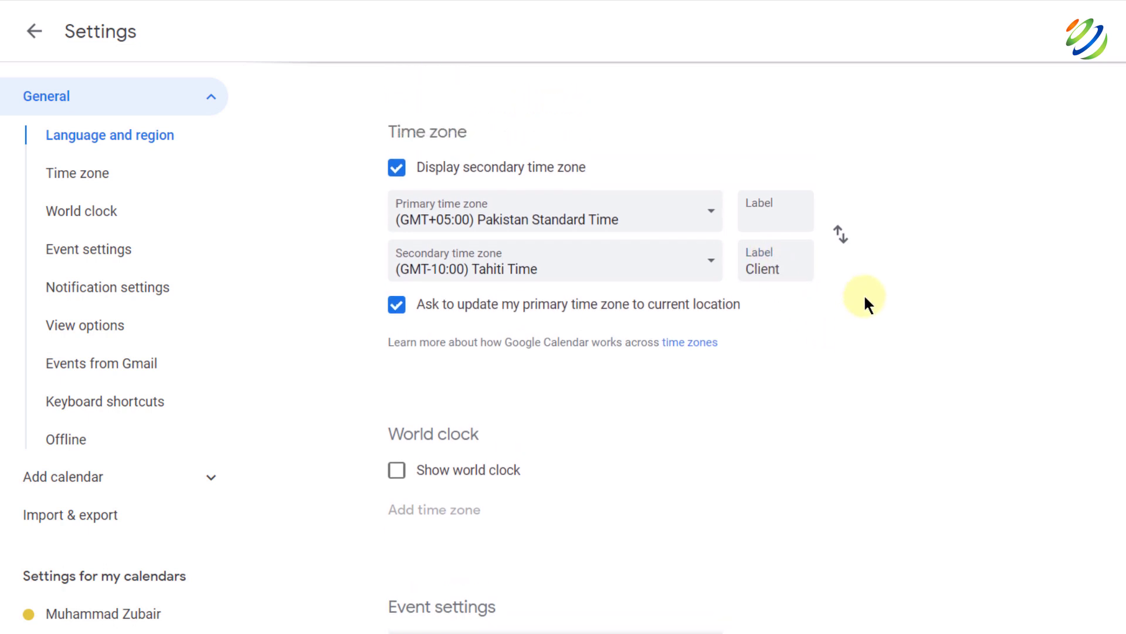
scroll(866, 297, up, 1)
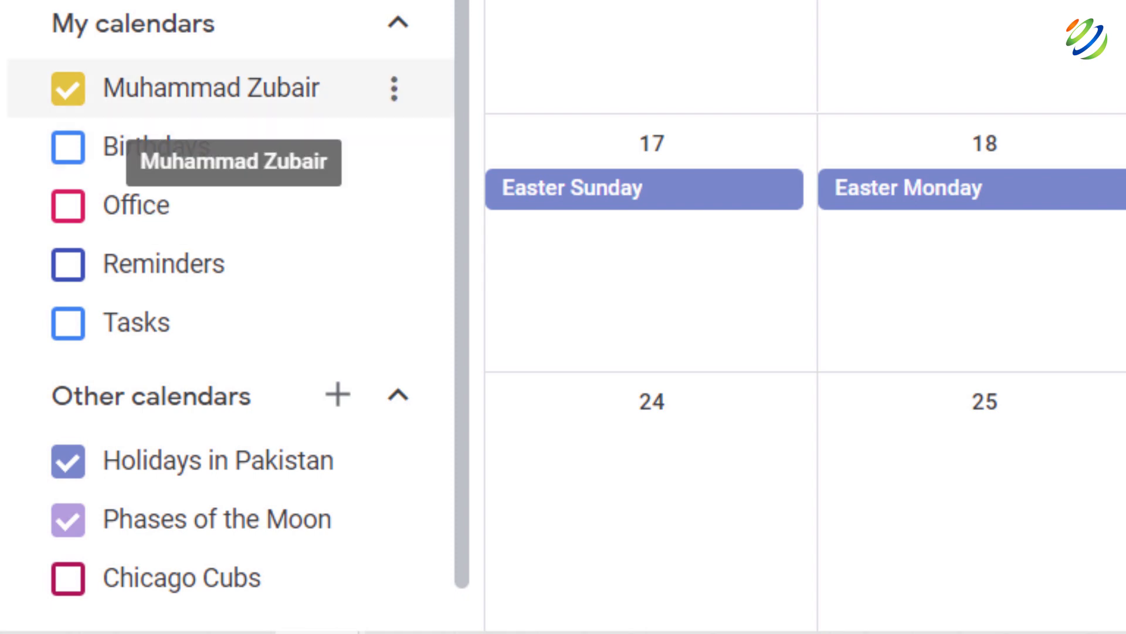
click(396, 89)
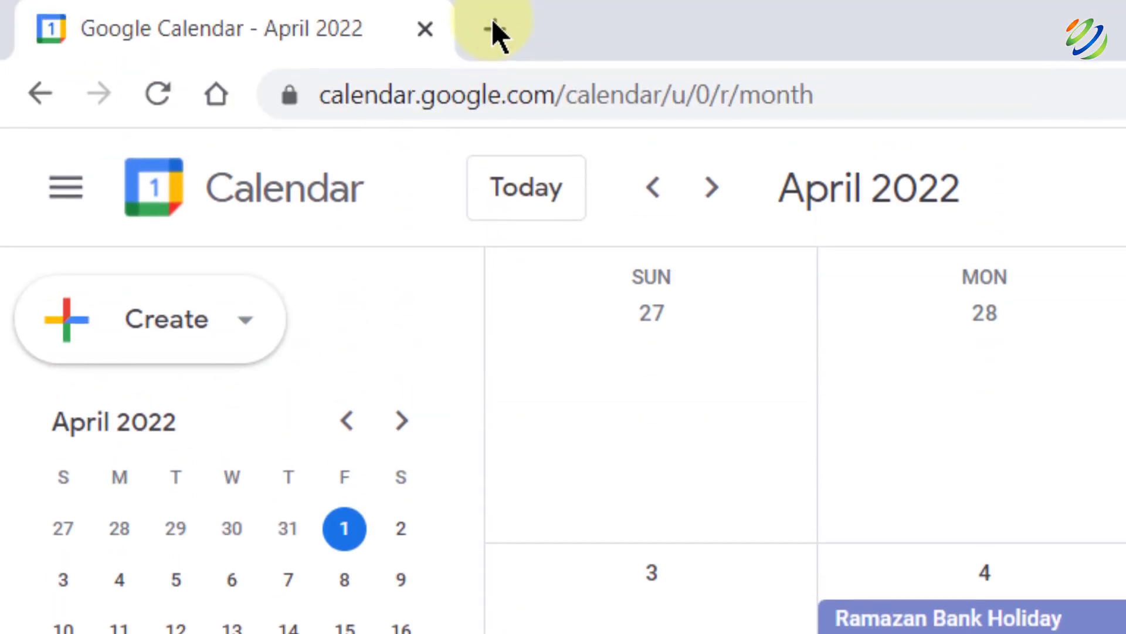
click(493, 28)
text(https://colorhunt.co/)
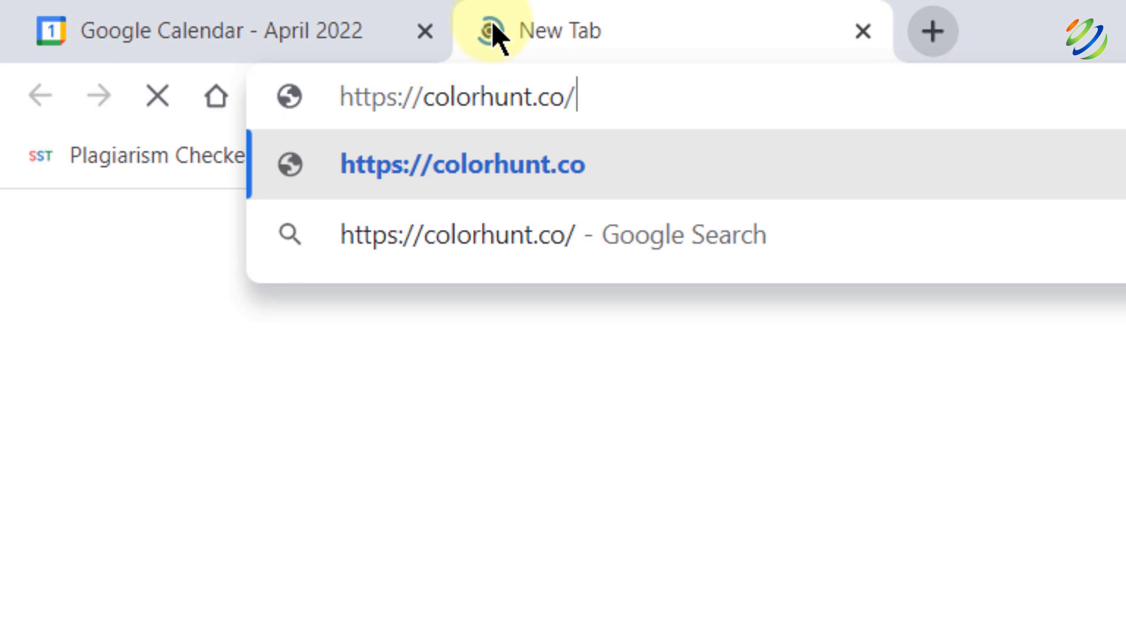
key(Return)
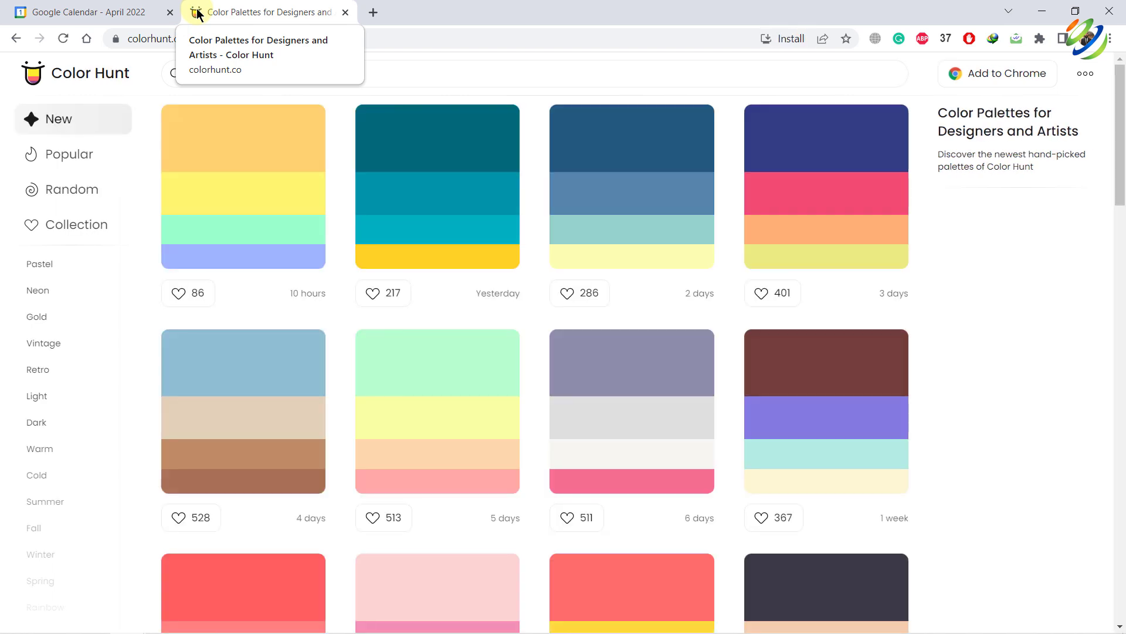
Step: Open the mint, yellow, peach and pink palette and copy the hex code #B6FFCE of its mint color
click(425, 366)
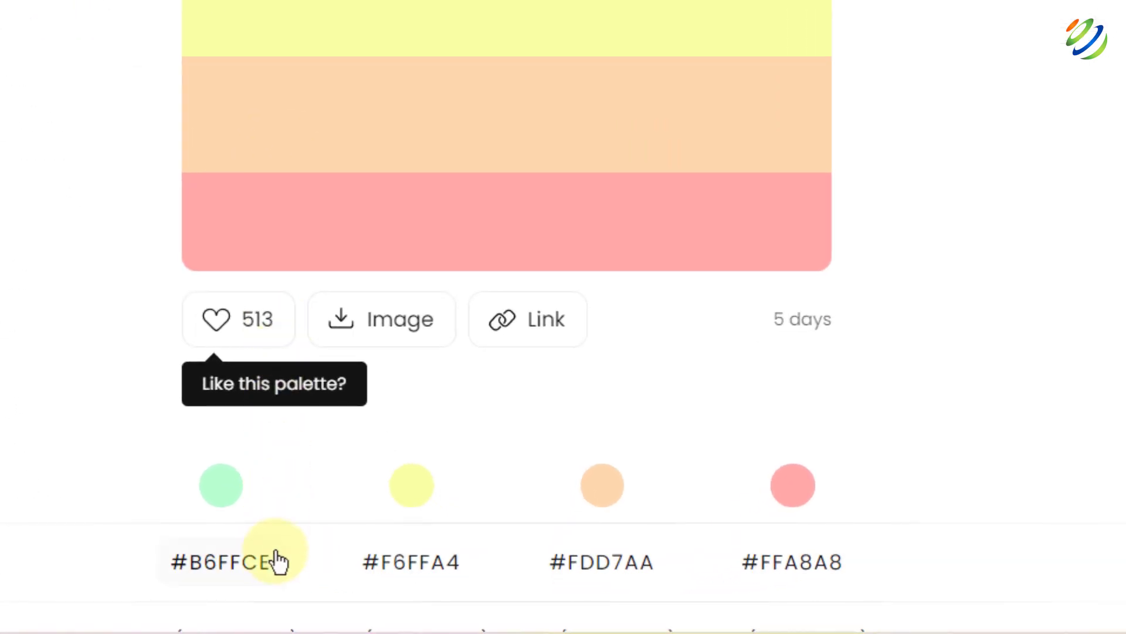
drag(274, 568, 174, 575)
click(174, 575)
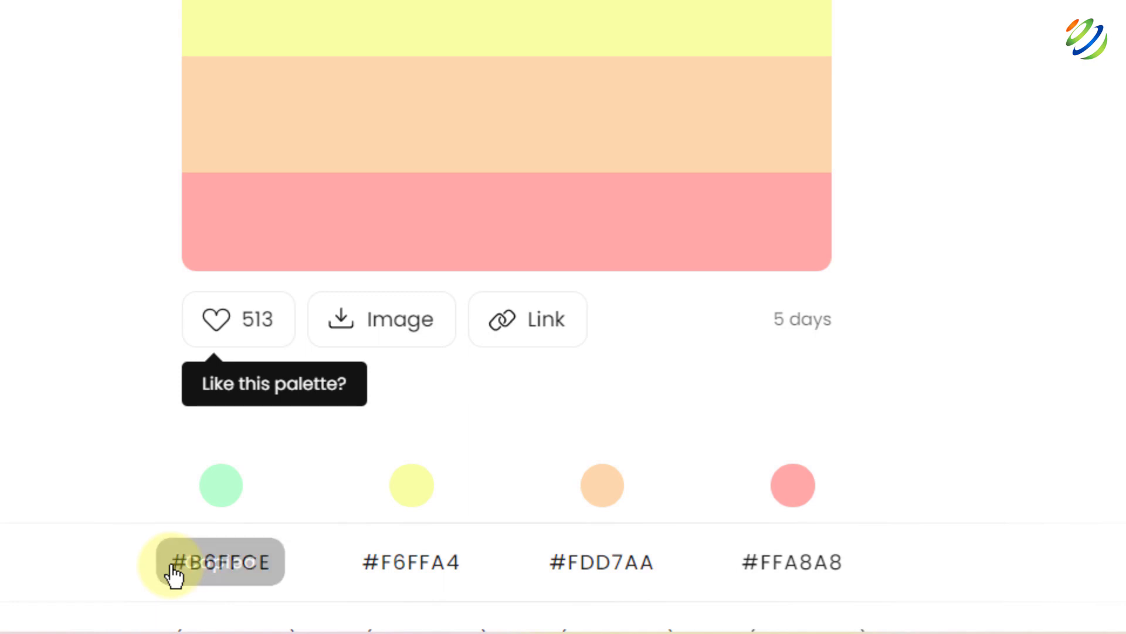
Step: Switch back to Google Calendar and save #B6FFCE as the custom color of the account owner's main calendar
click(83, 17)
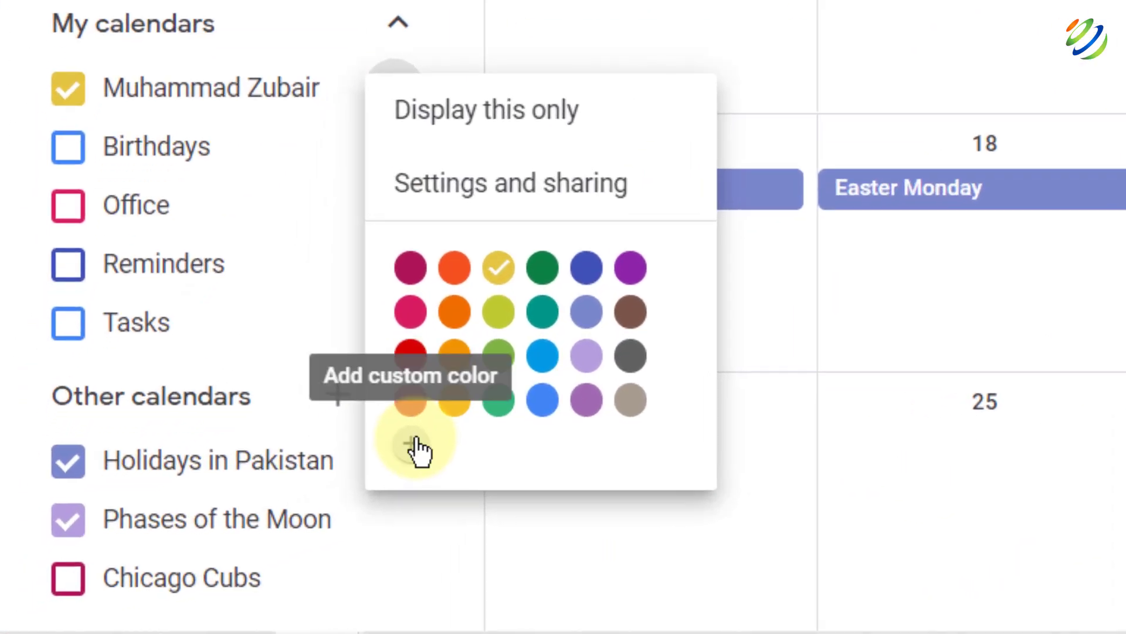
click(414, 448)
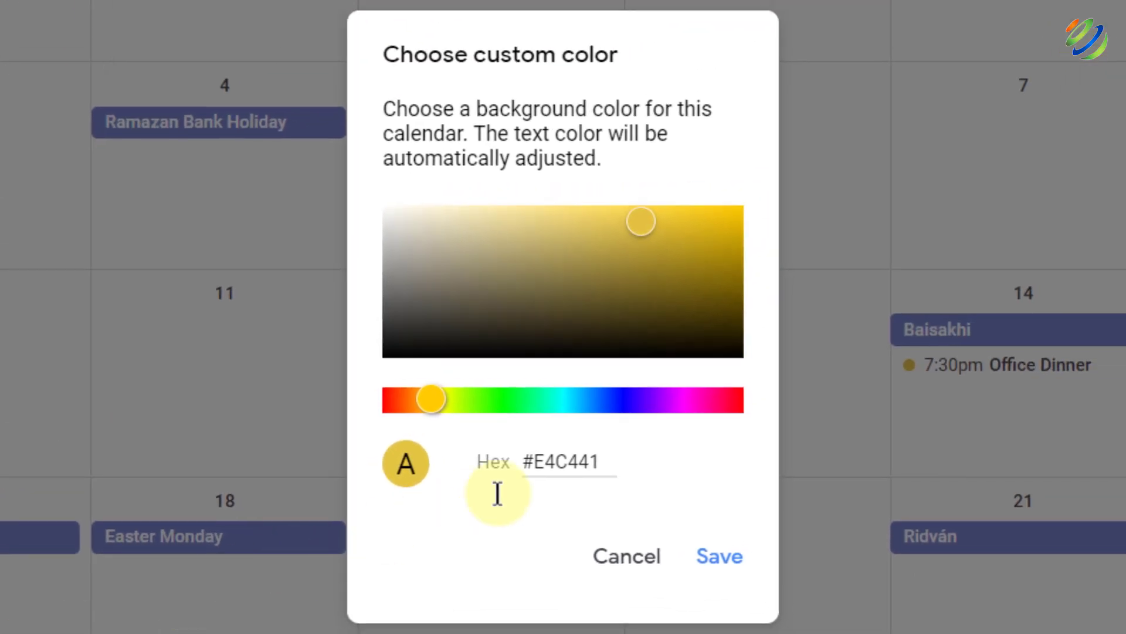
click(601, 461)
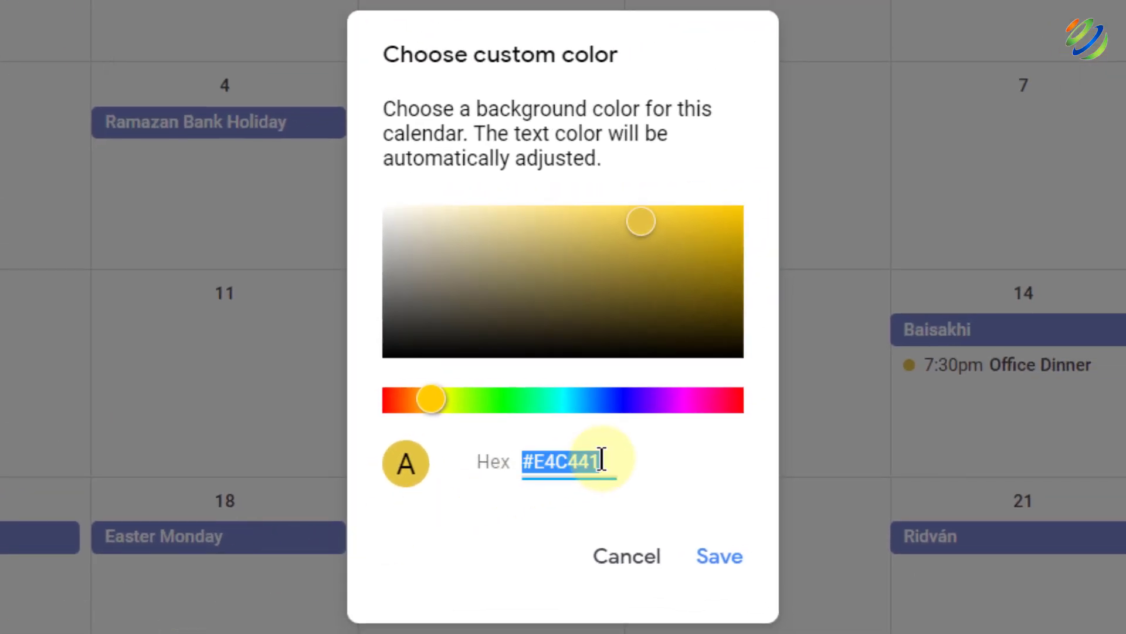
key(ctrl+v)
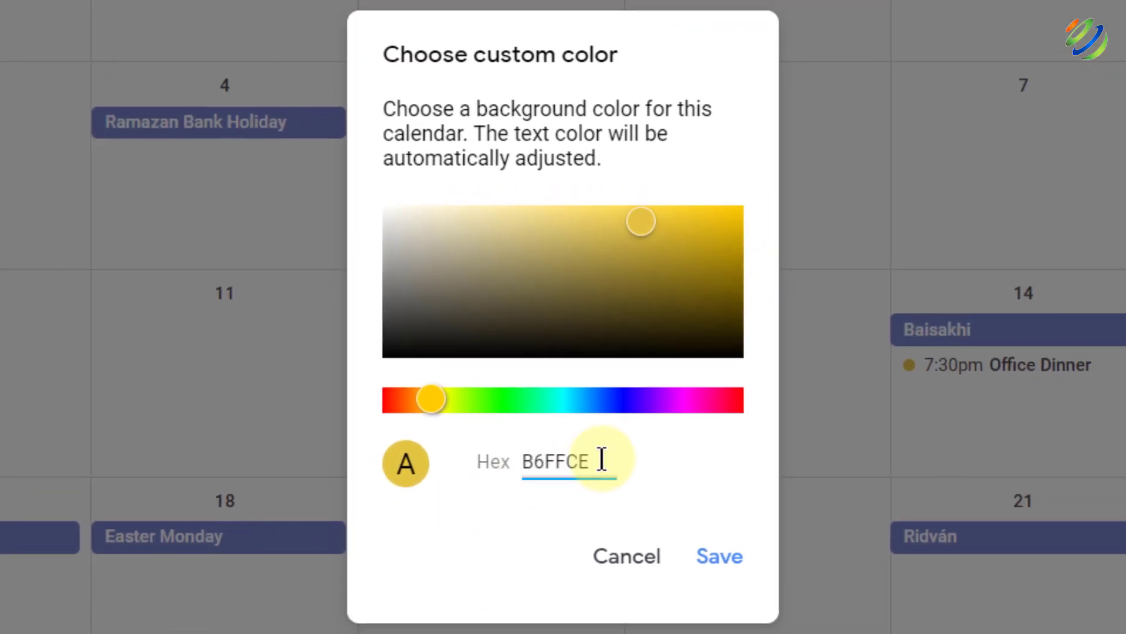
key(Return)
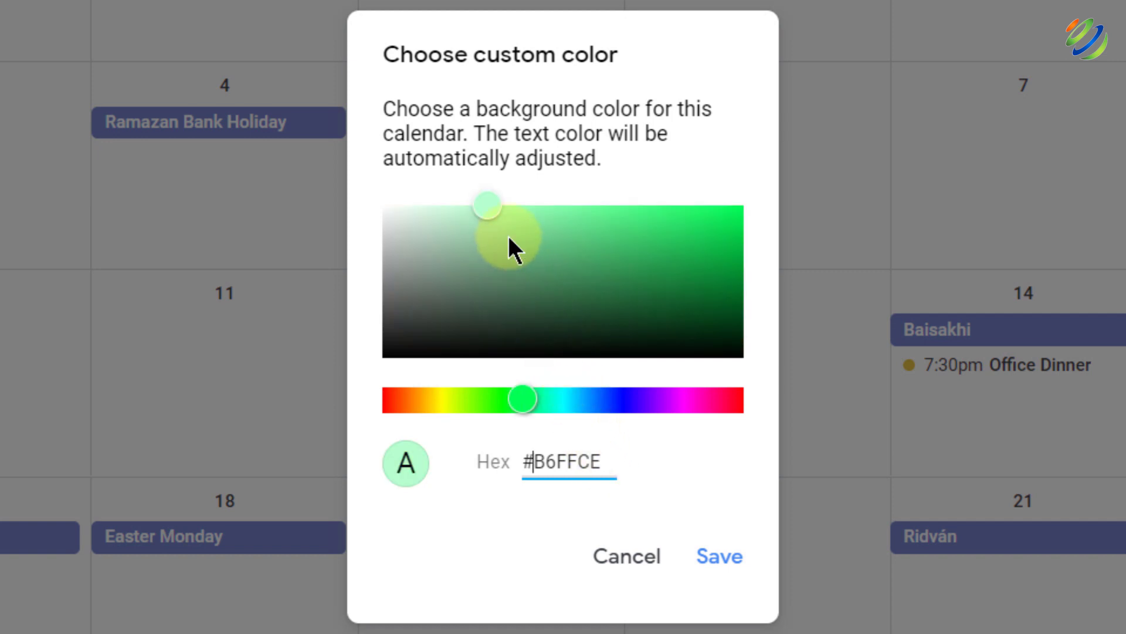
click(717, 559)
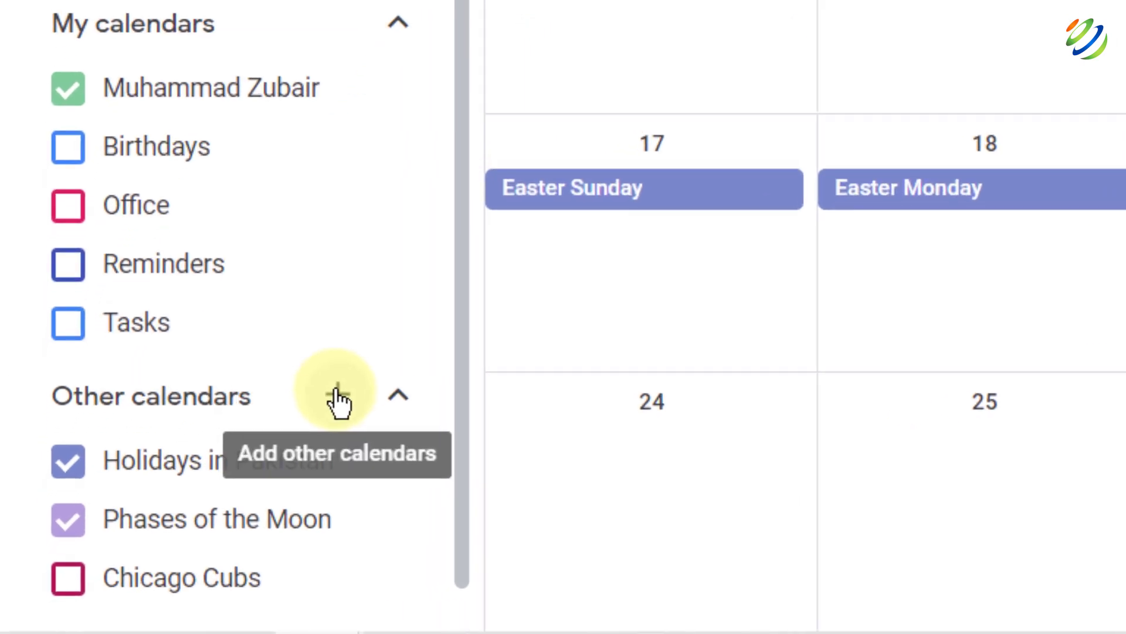
Step: Open the calendar import page and choose the Office calendar file on the Desktop as the file to import
click(338, 399)
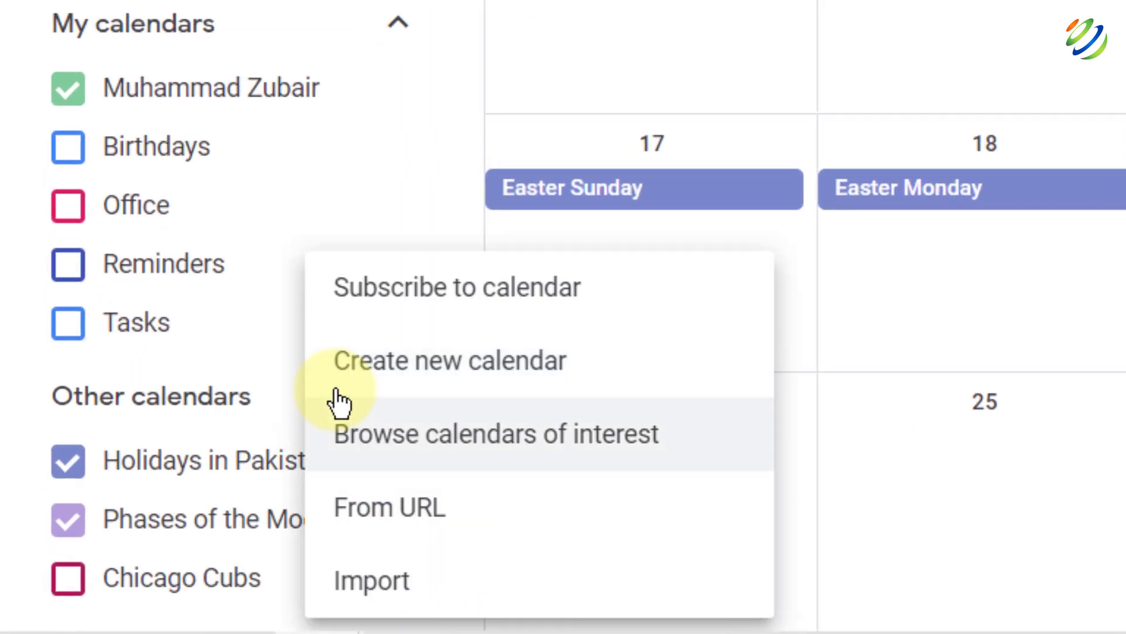
click(385, 572)
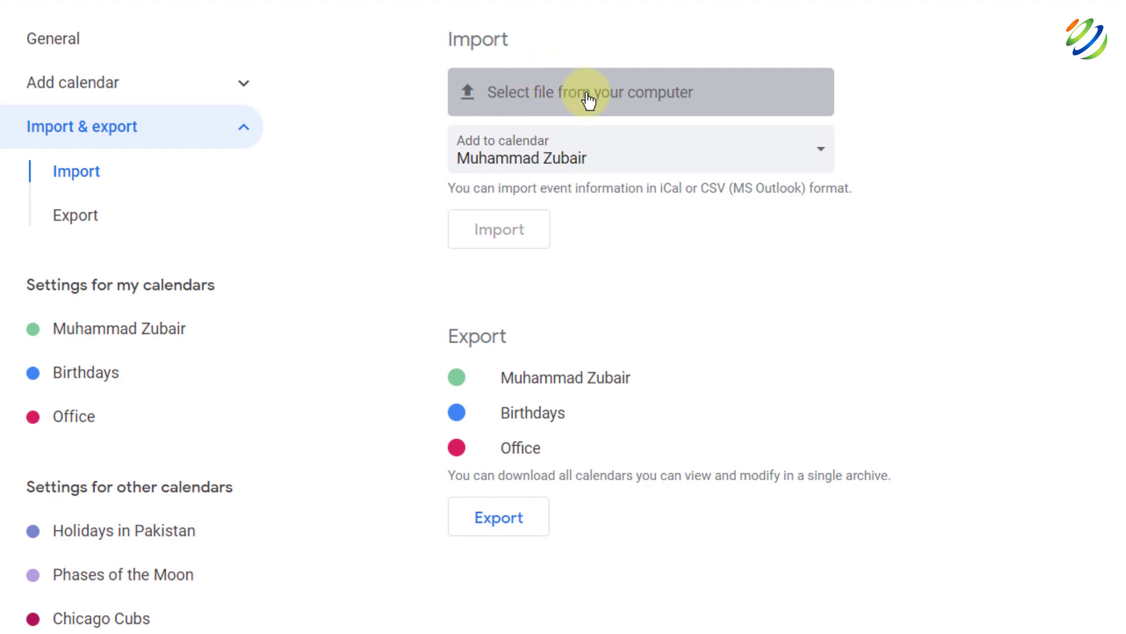
click(588, 101)
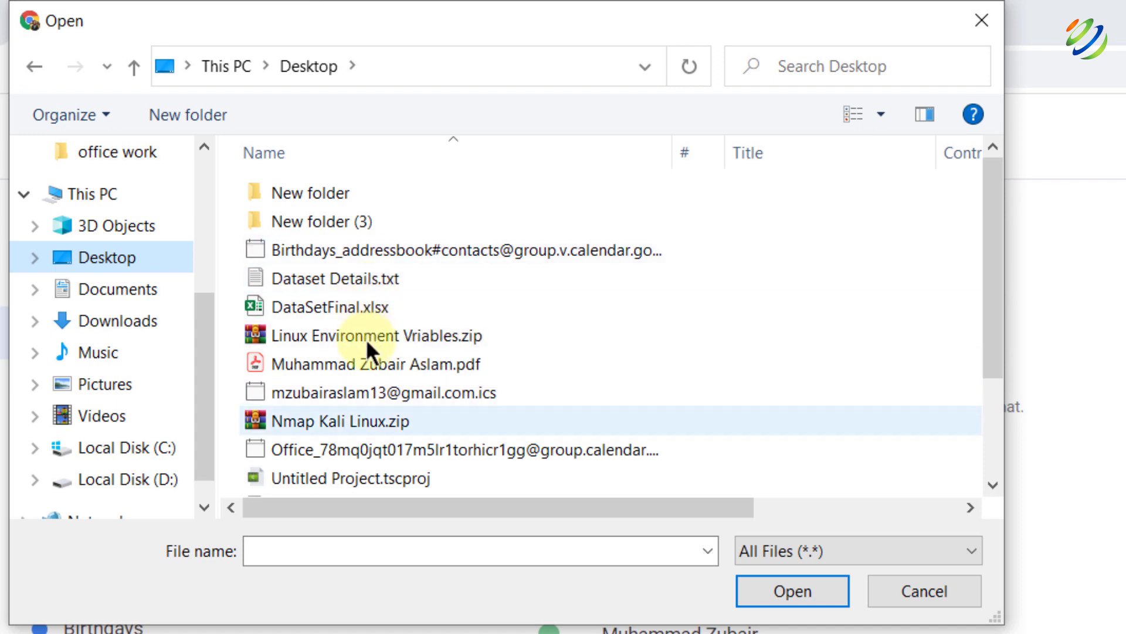
click(365, 448)
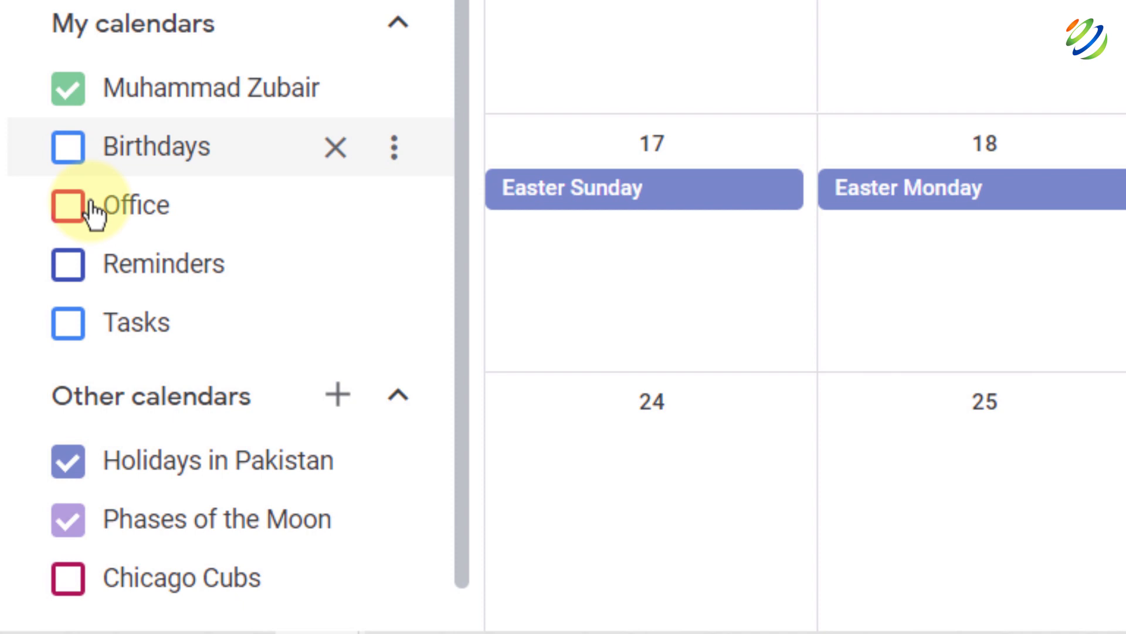
Step: Show the Birthdays and Office calendars in the April 2022 month view
click(69, 154)
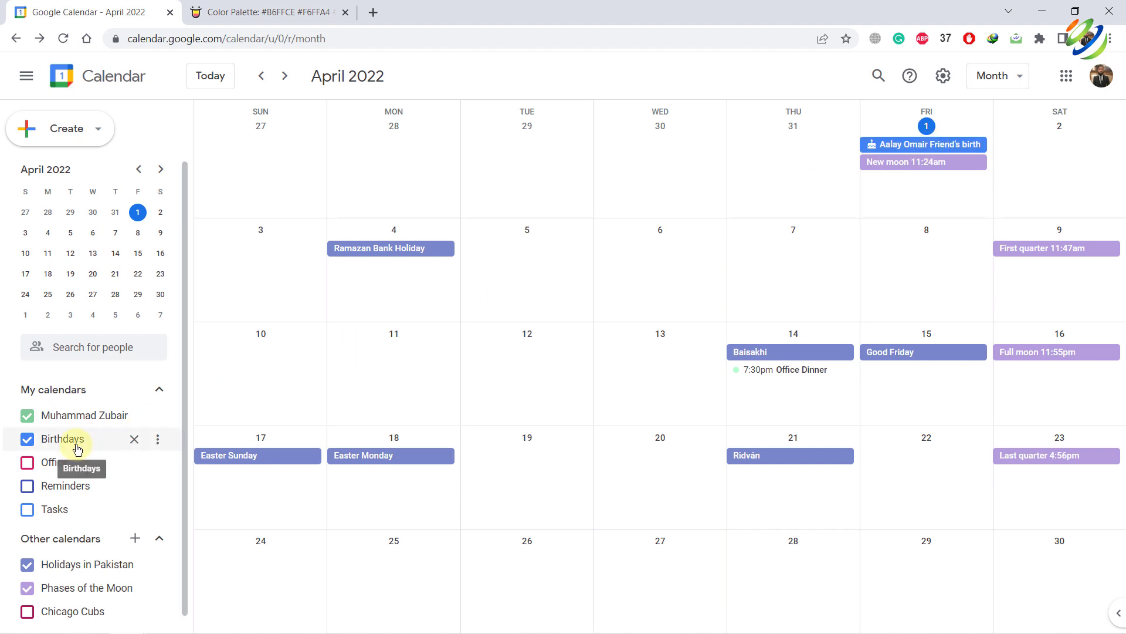
click(27, 465)
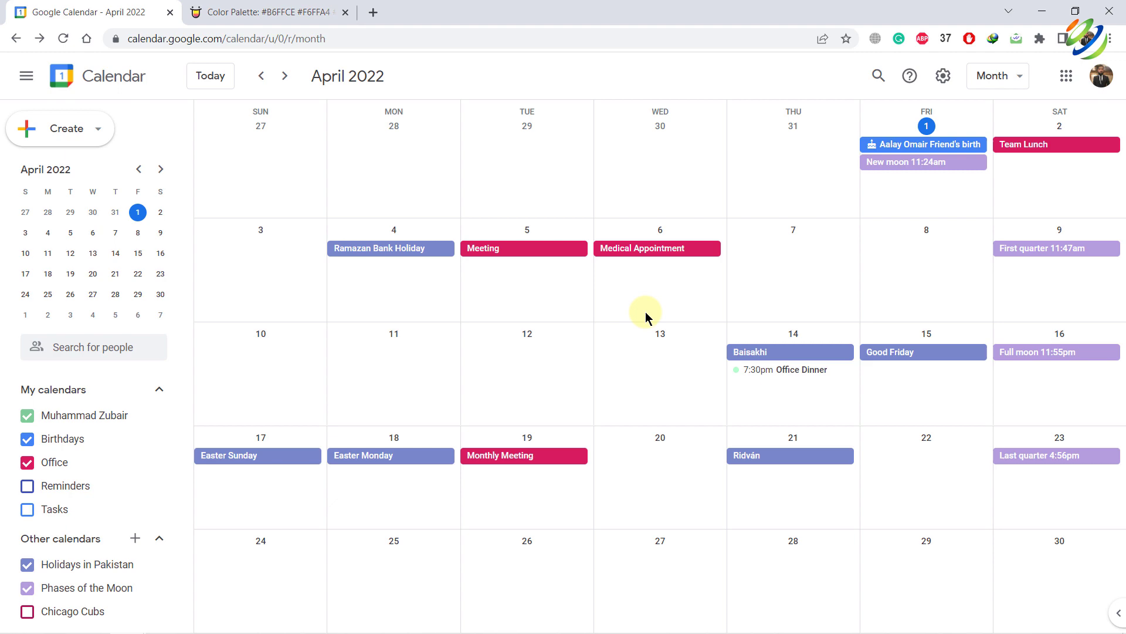
Step: Open the Change owner form of the April 14 Office Dinner event and examine its new owner and message fields
click(791, 370)
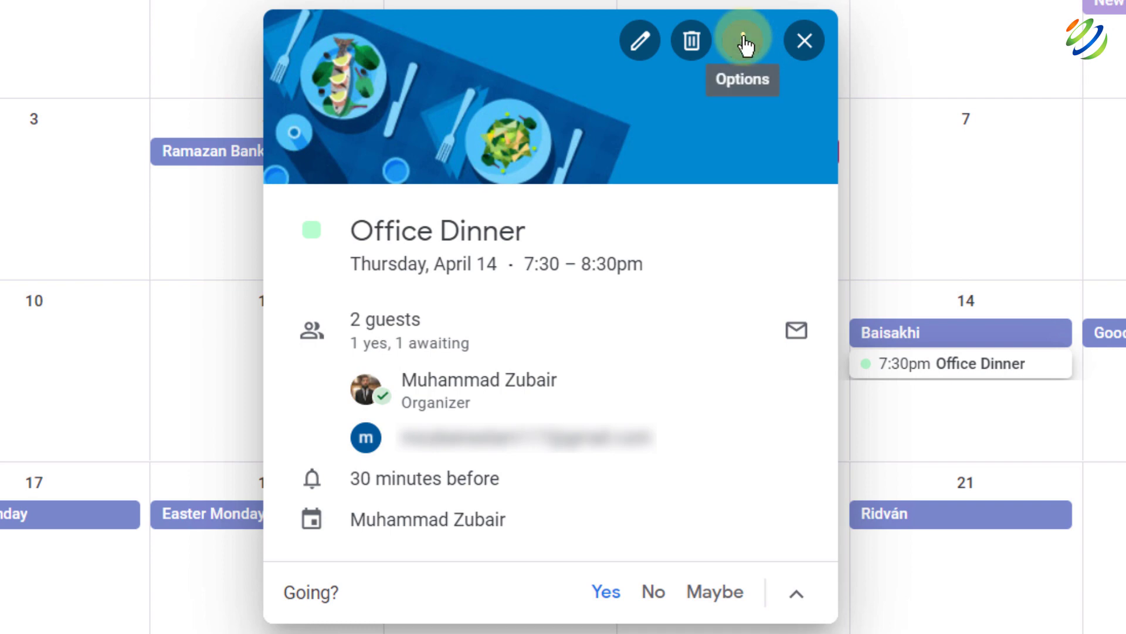
click(744, 42)
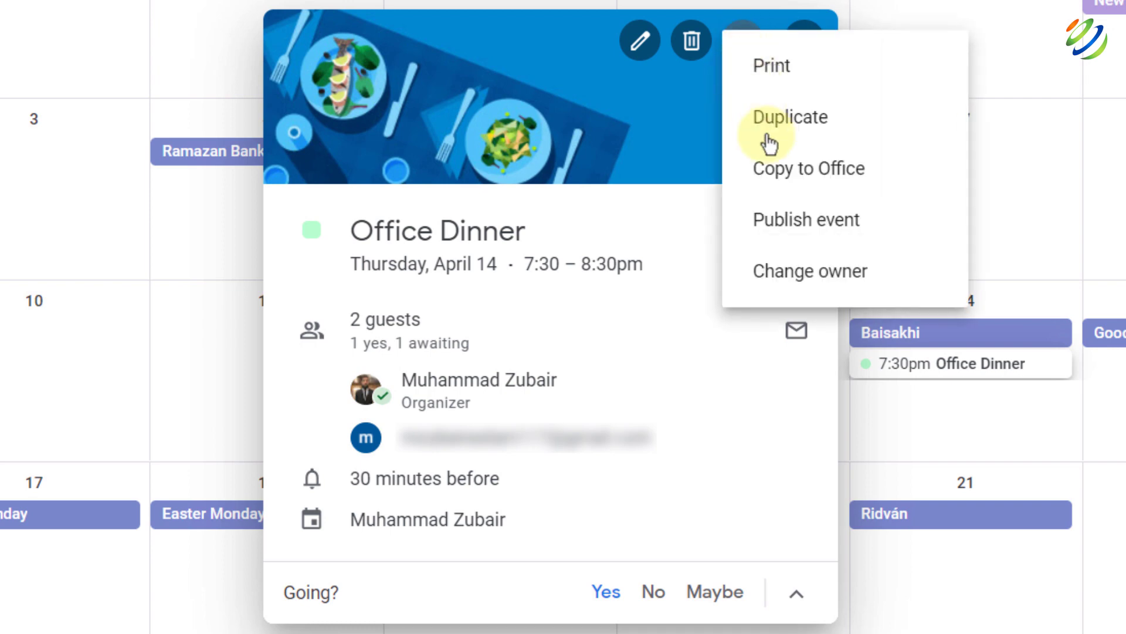
click(801, 274)
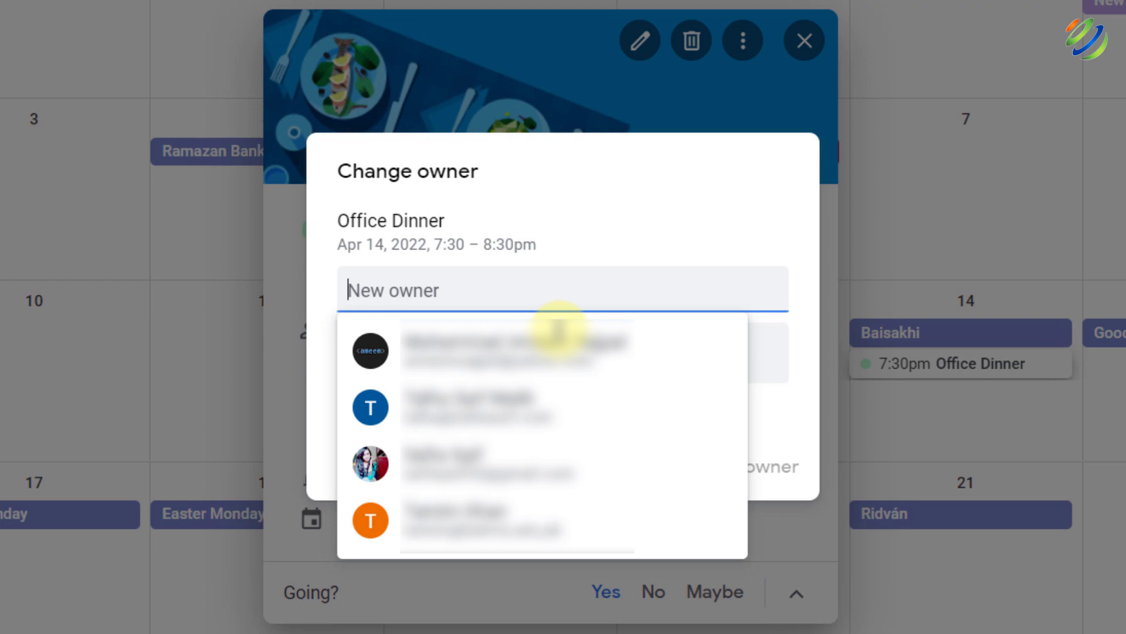
click(580, 159)
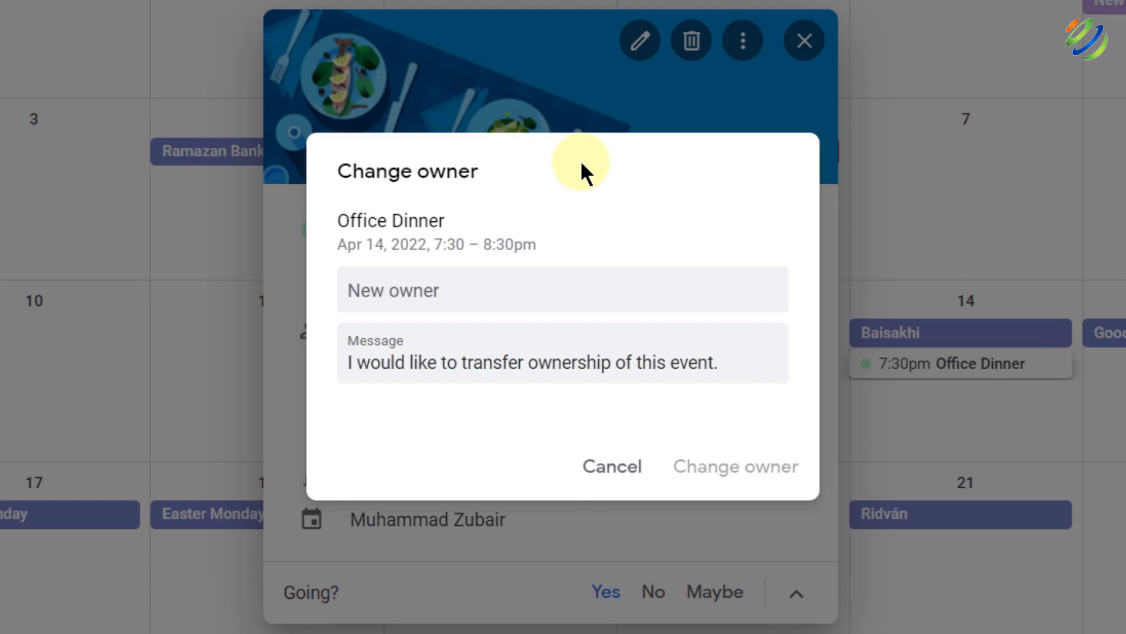
click(575, 350)
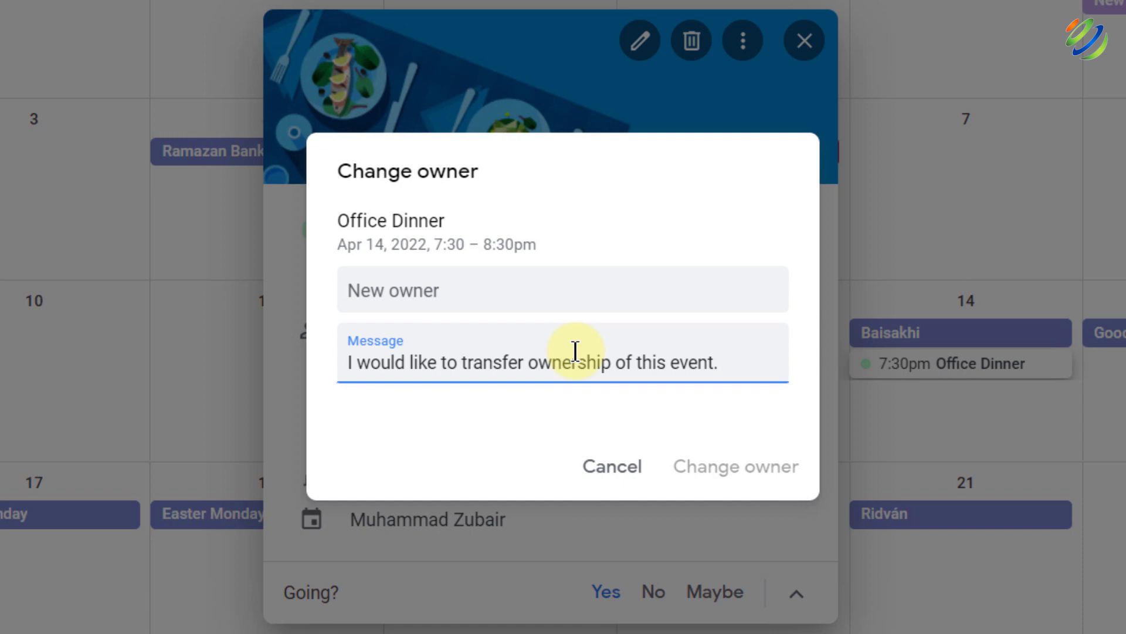
Step: Switch to Google Contacts and open the details of a contact whose name starts with A
click(909, 273)
click(858, 272)
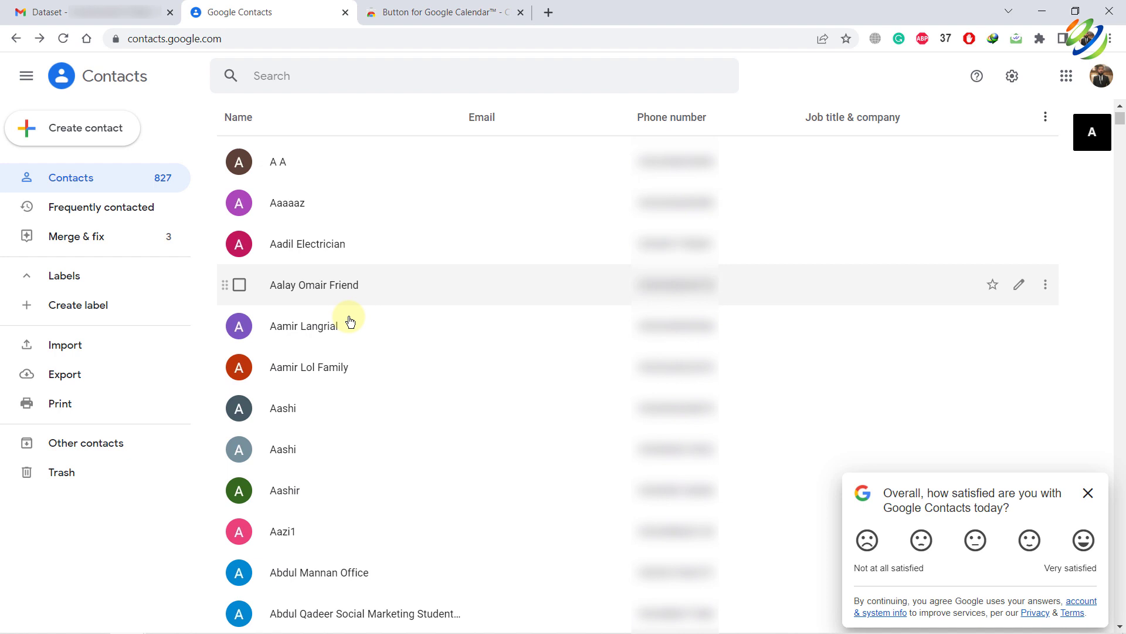
scroll(350, 321, down, 12)
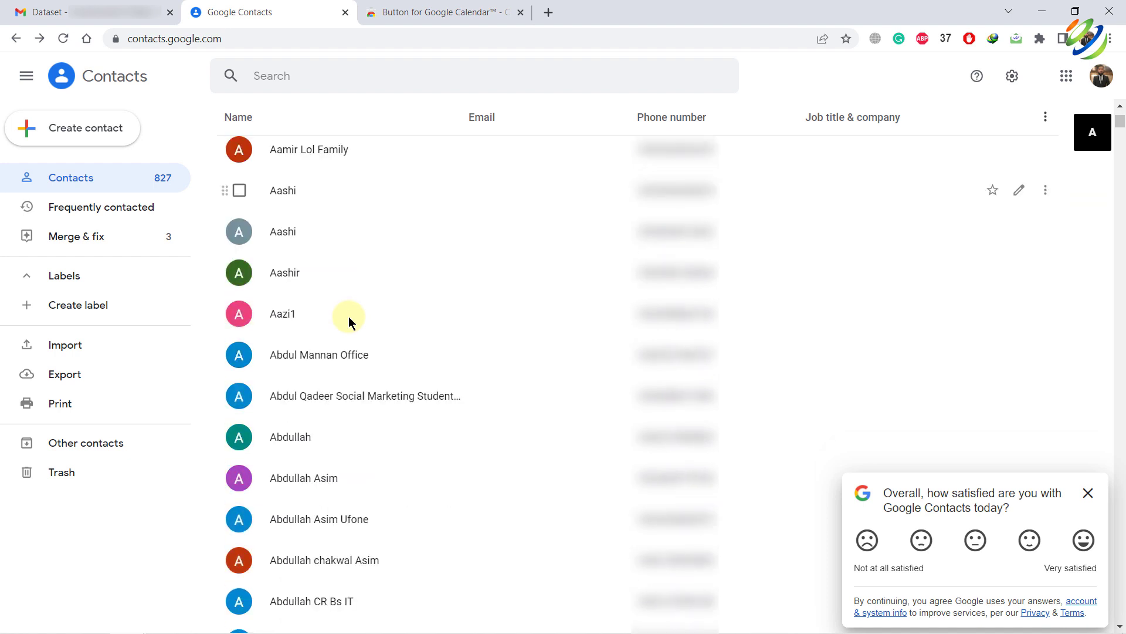
scroll(348, 317, down, 5)
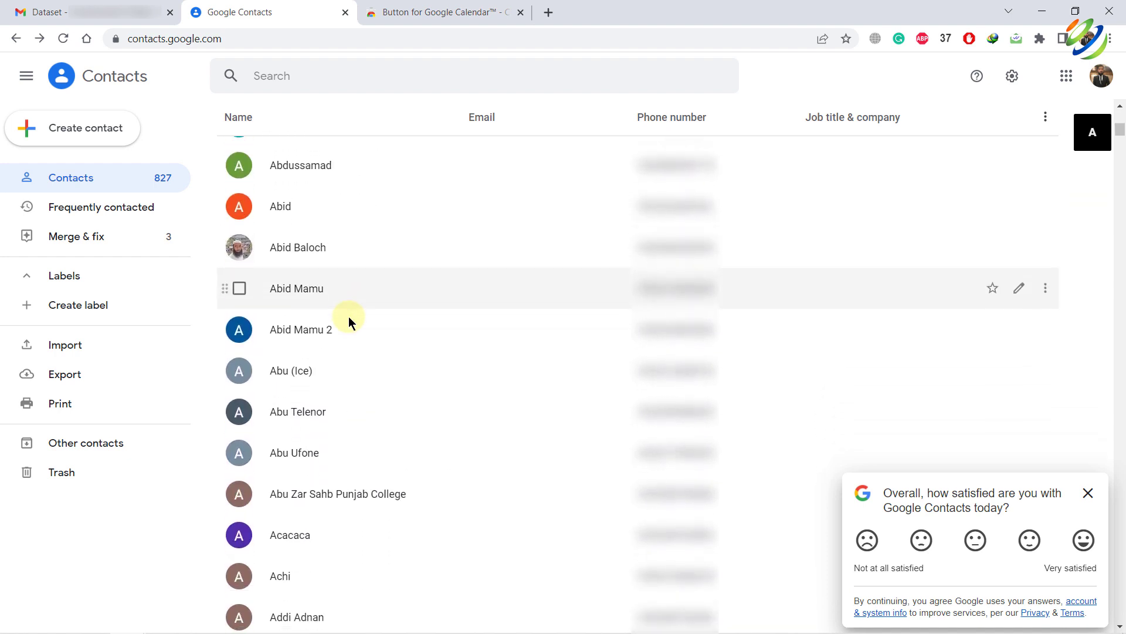
click(298, 361)
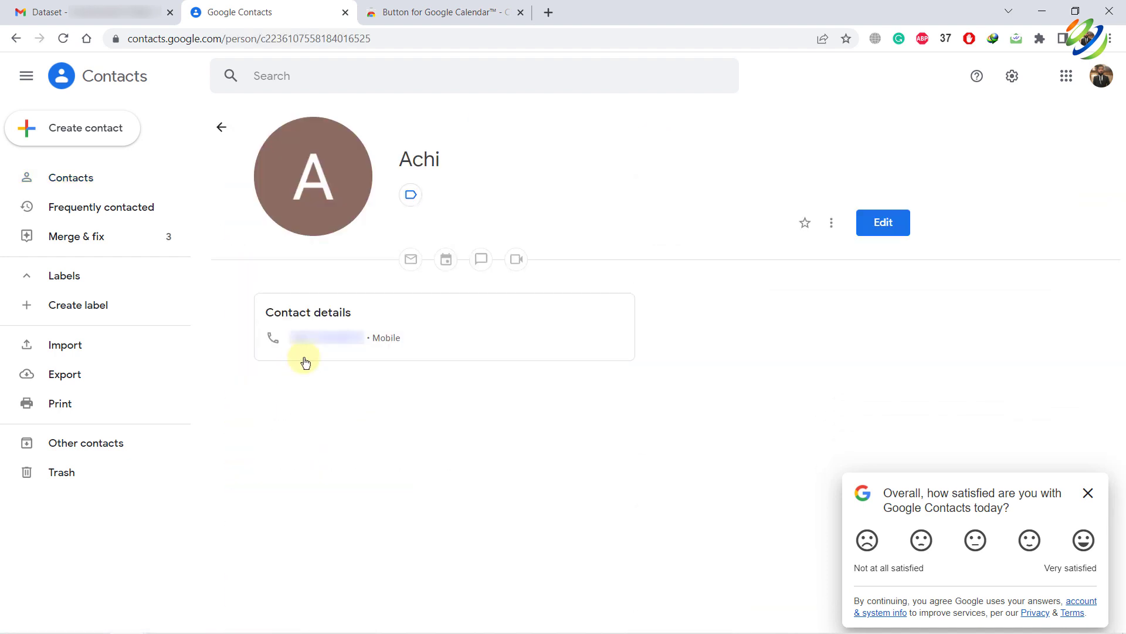
Step: Edit the contact with the full set of fields shown, enter the contact's birthday and save the contact
click(872, 222)
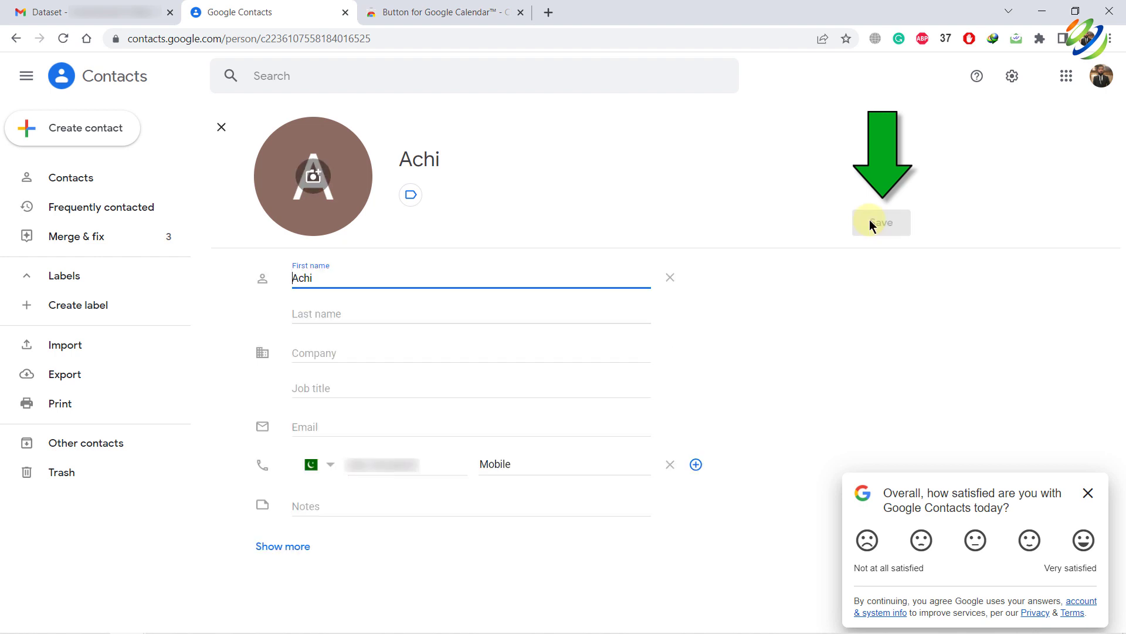
click(282, 546)
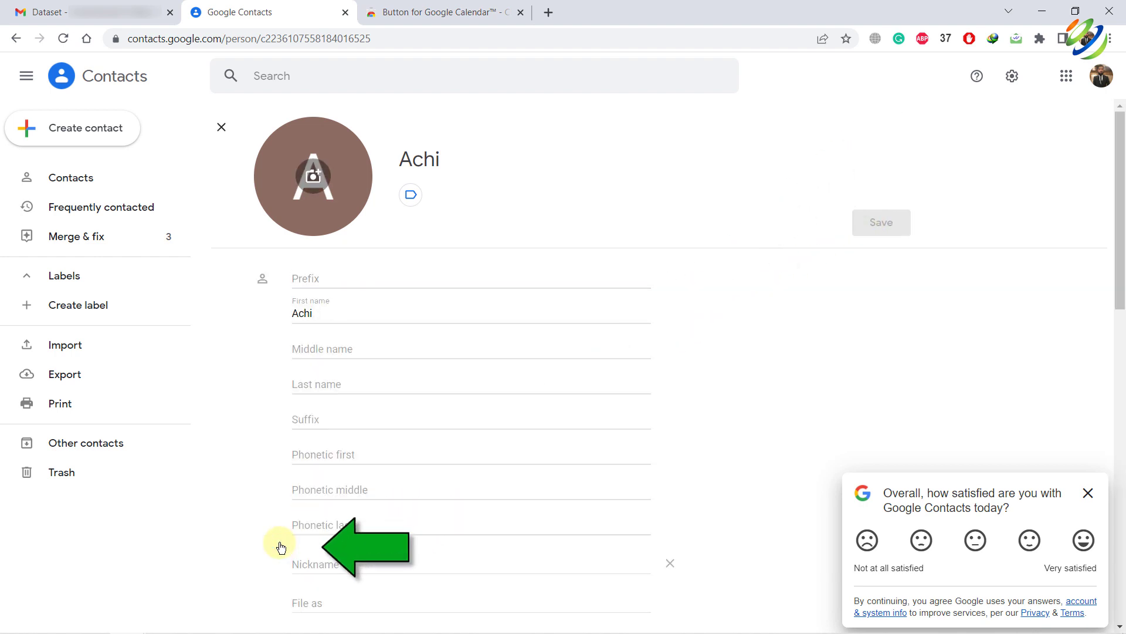
scroll(281, 546, down, 8)
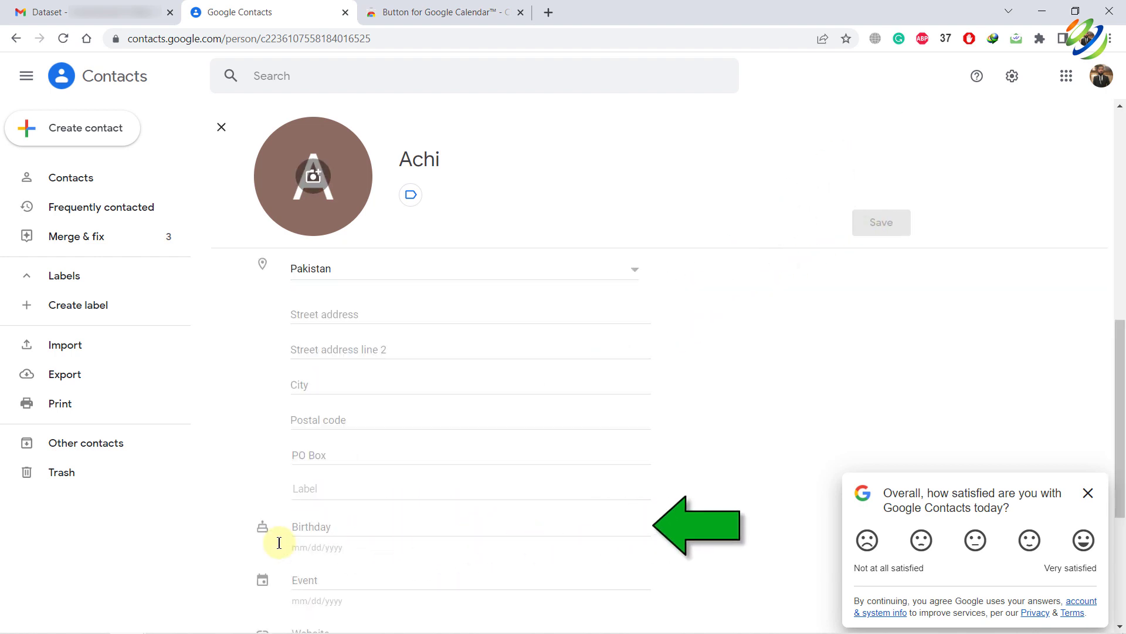
click(279, 543)
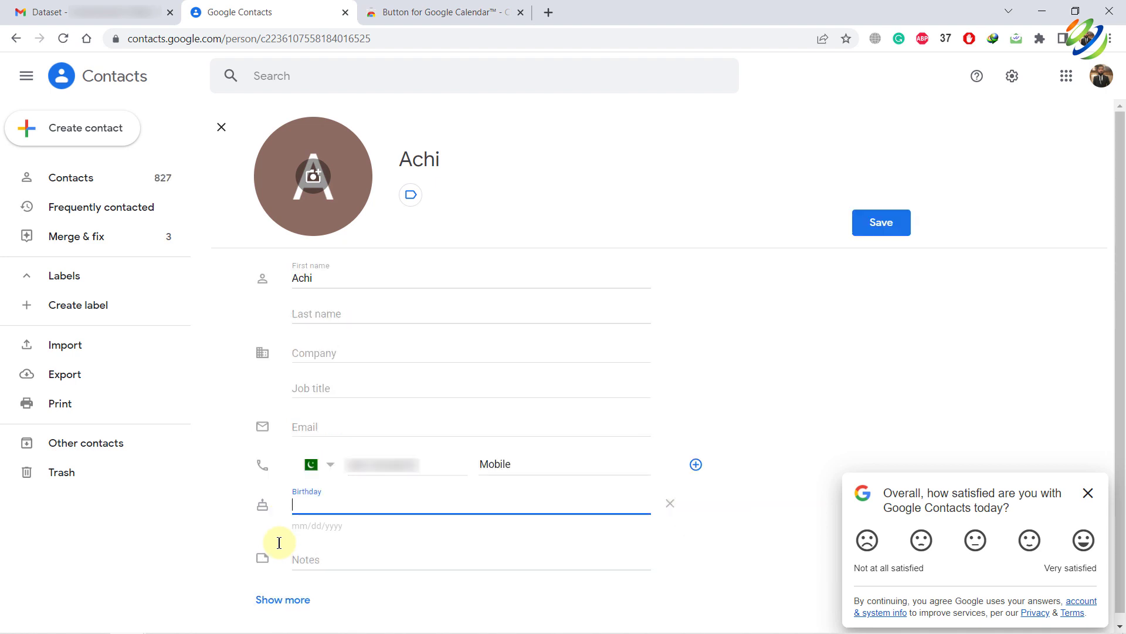
text(03)
text(31/2022)
click(873, 225)
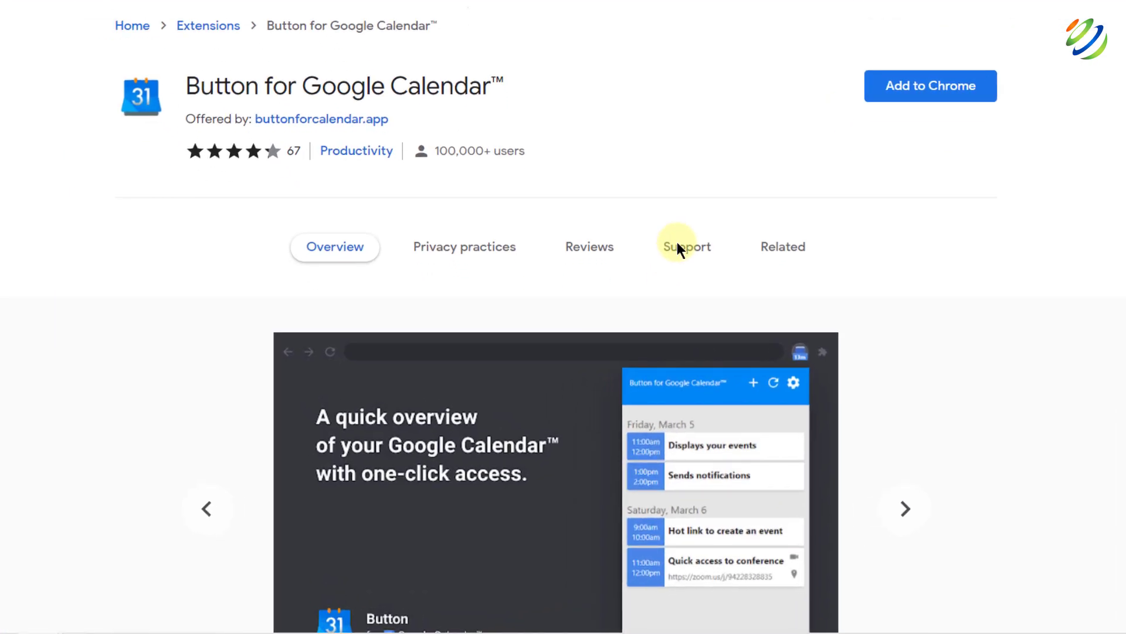
Step: Install the Button for Google Calendar extension in Chrome and authorize it to access the account owner's main Google account
click(931, 87)
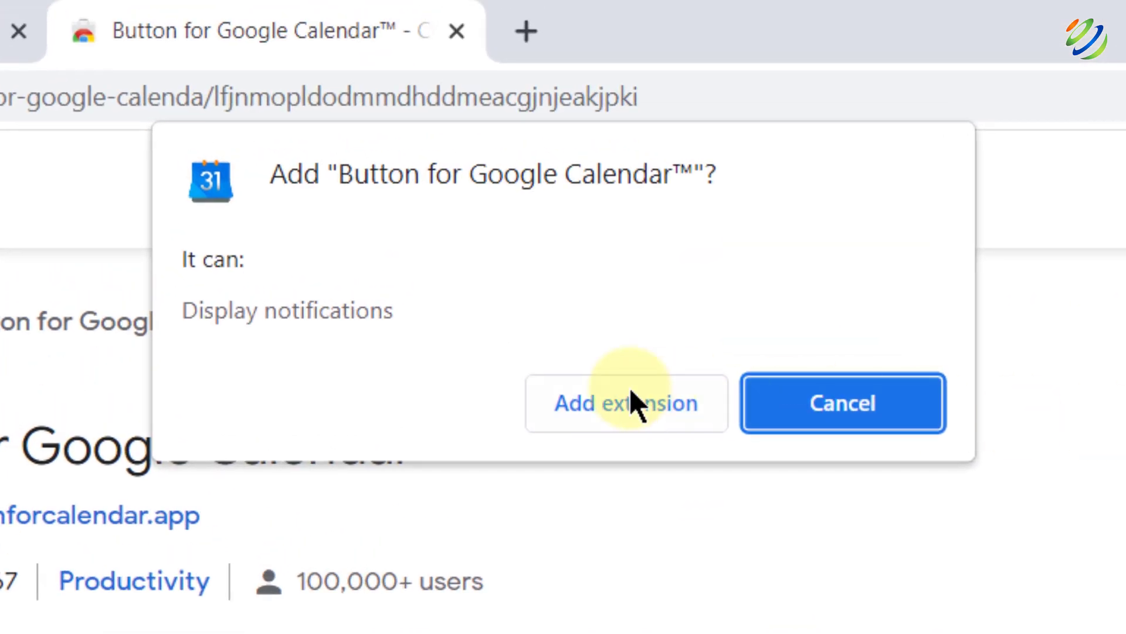
click(634, 402)
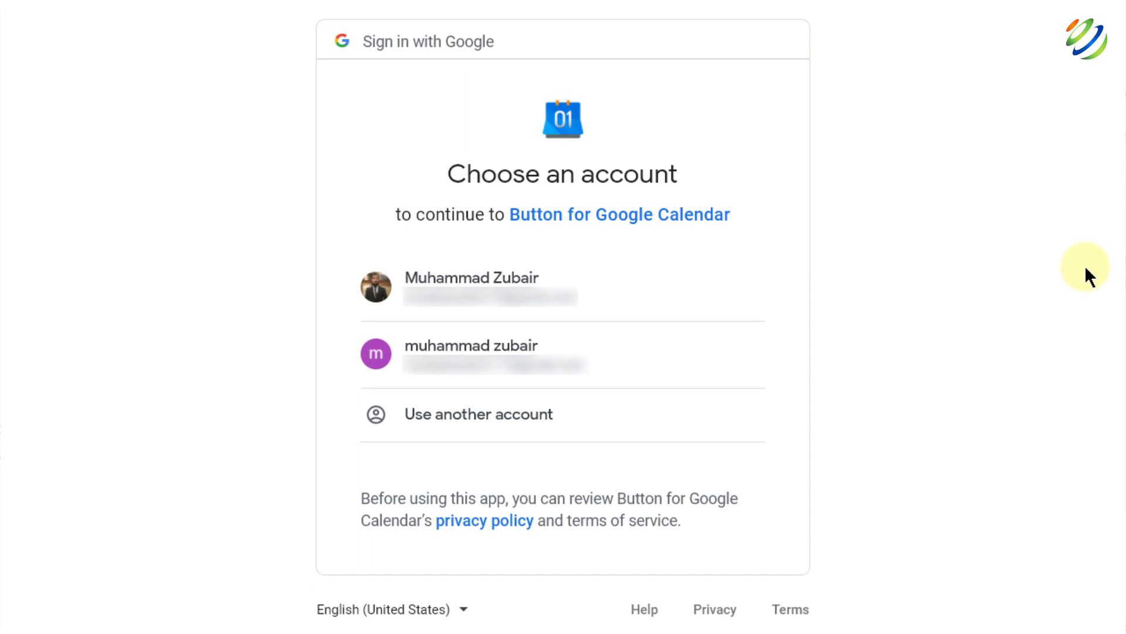
click(513, 276)
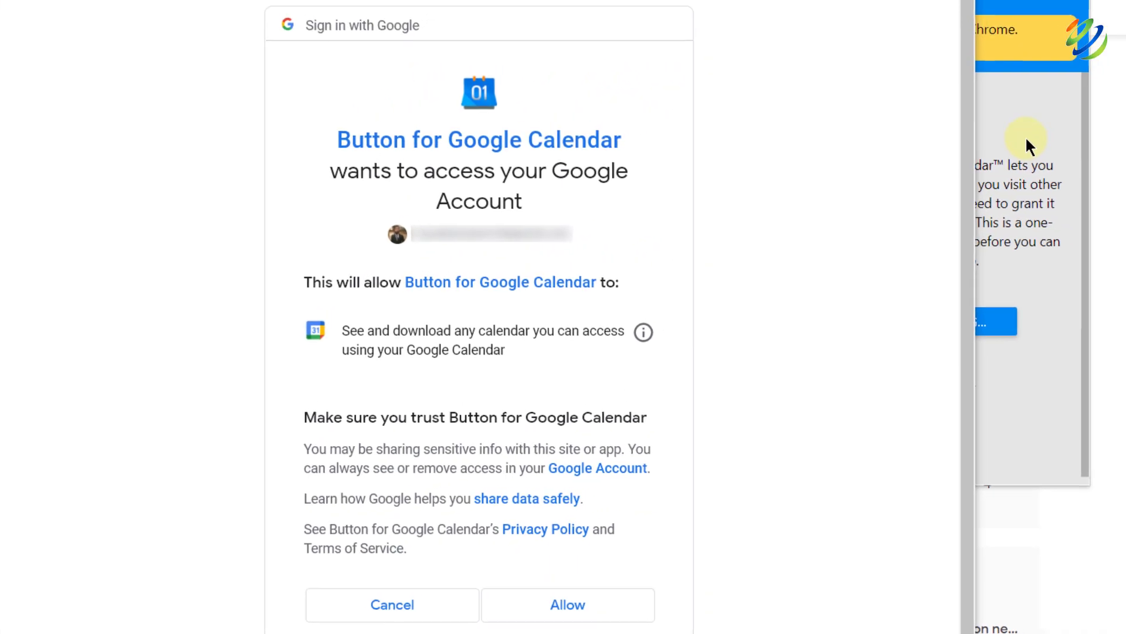
click(578, 614)
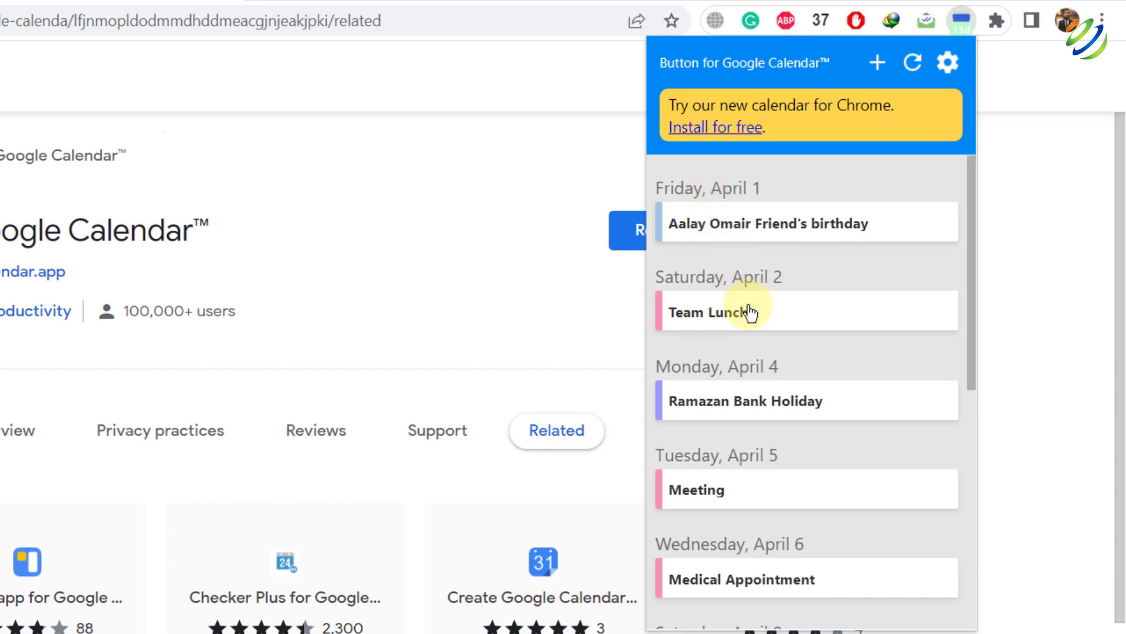
Step: Browse the upcoming events and next-event tooltip of the Button for Google Calendar extension, and open the extension's settings
scroll(748, 308, down, 6)
scroll(750, 312, down, 1)
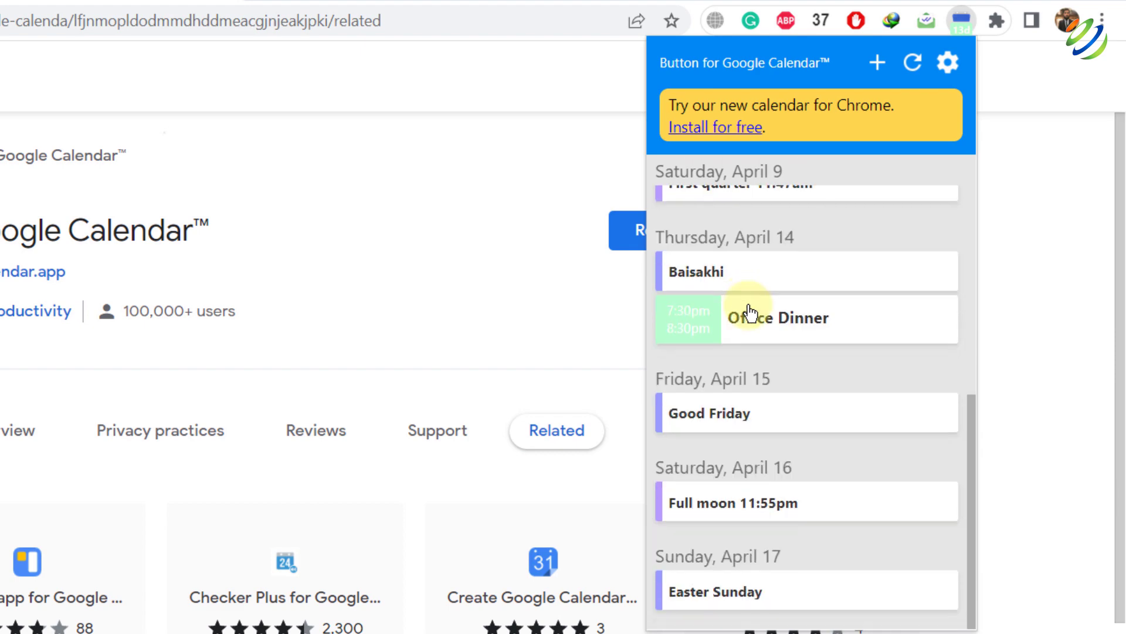
click(1002, 304)
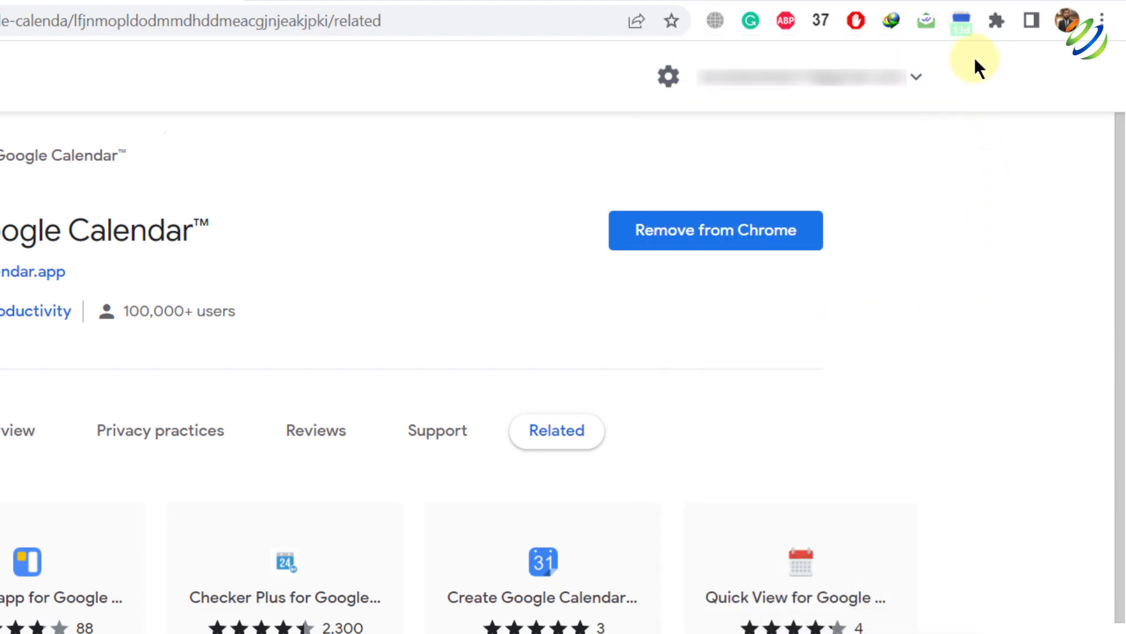
mouse_move(976, 60)
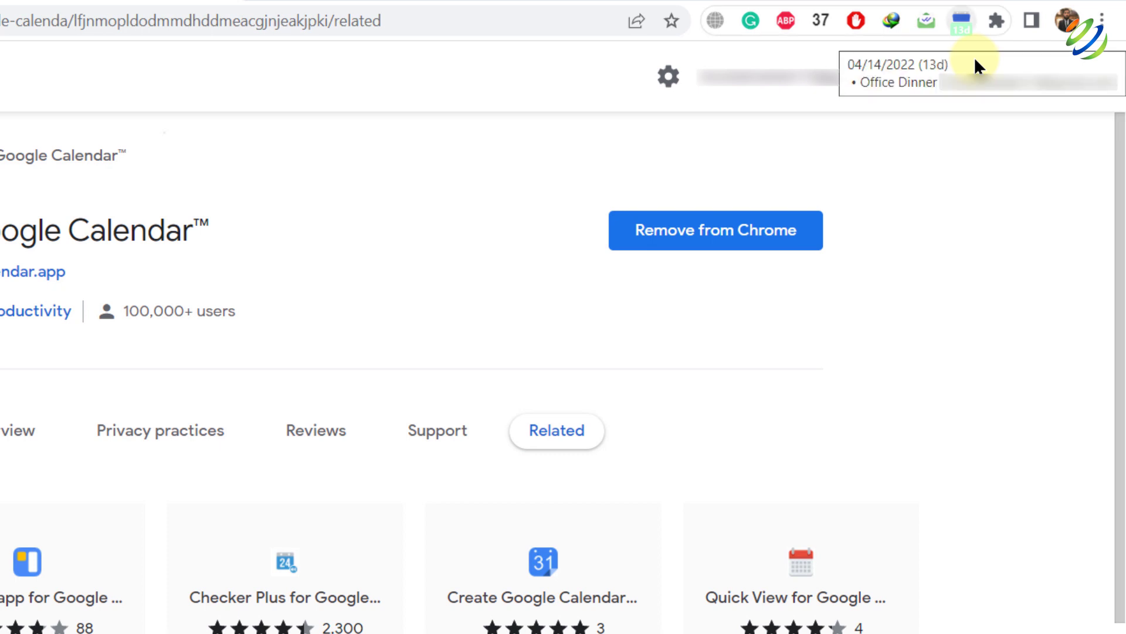
click(974, 58)
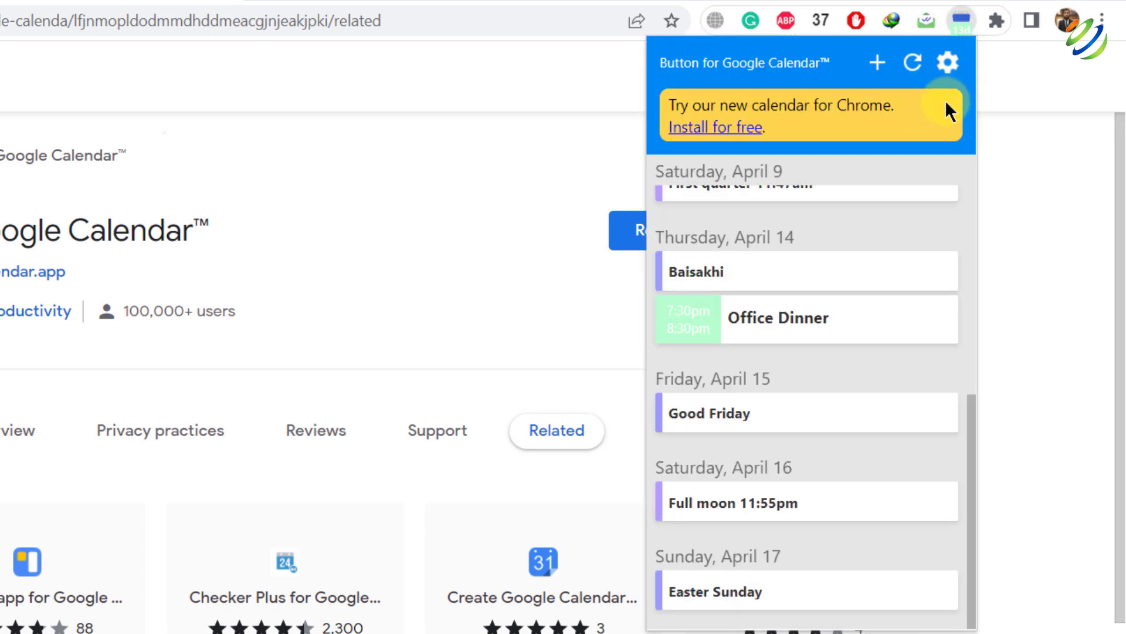
click(947, 75)
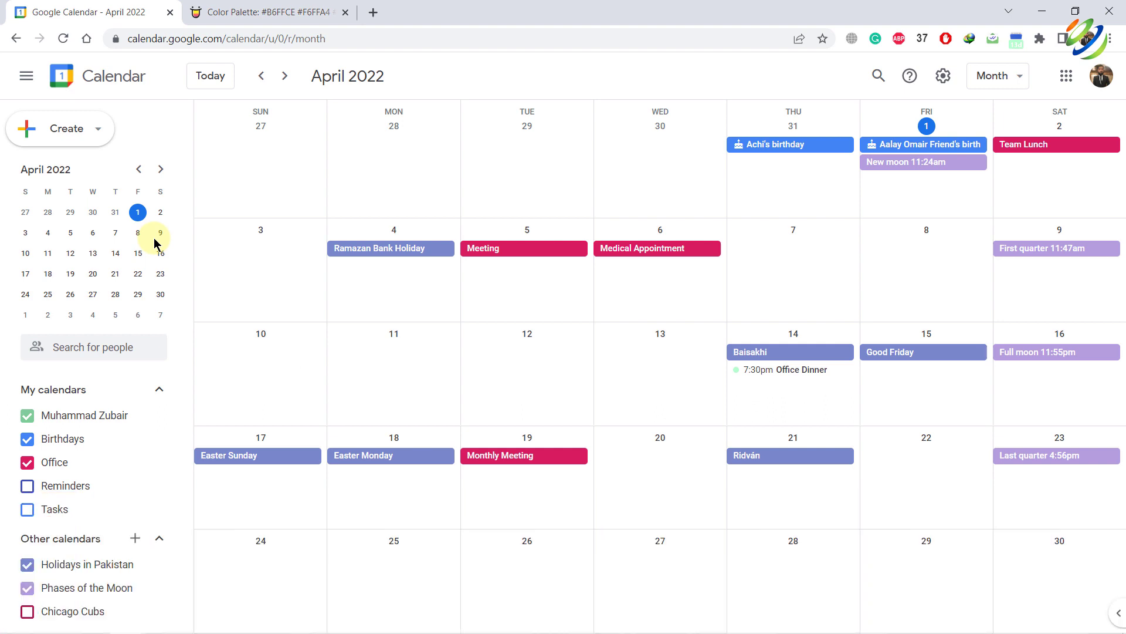
Step: Delete the April 14 Office Dinner event from Google Calendar and send cancellation emails to its guests
click(781, 370)
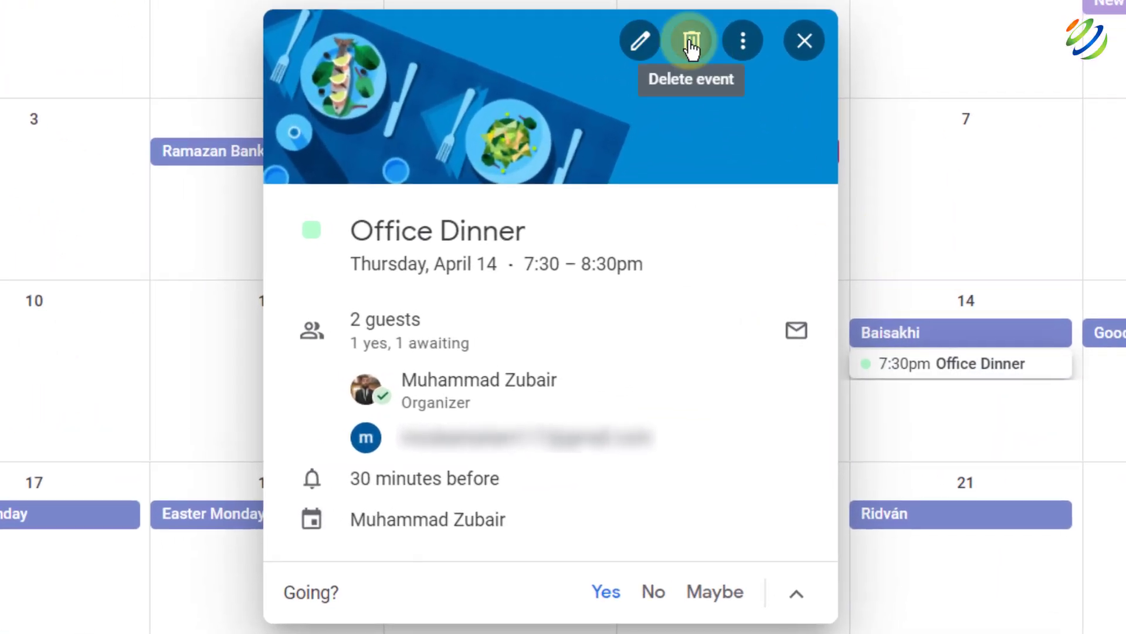
click(690, 44)
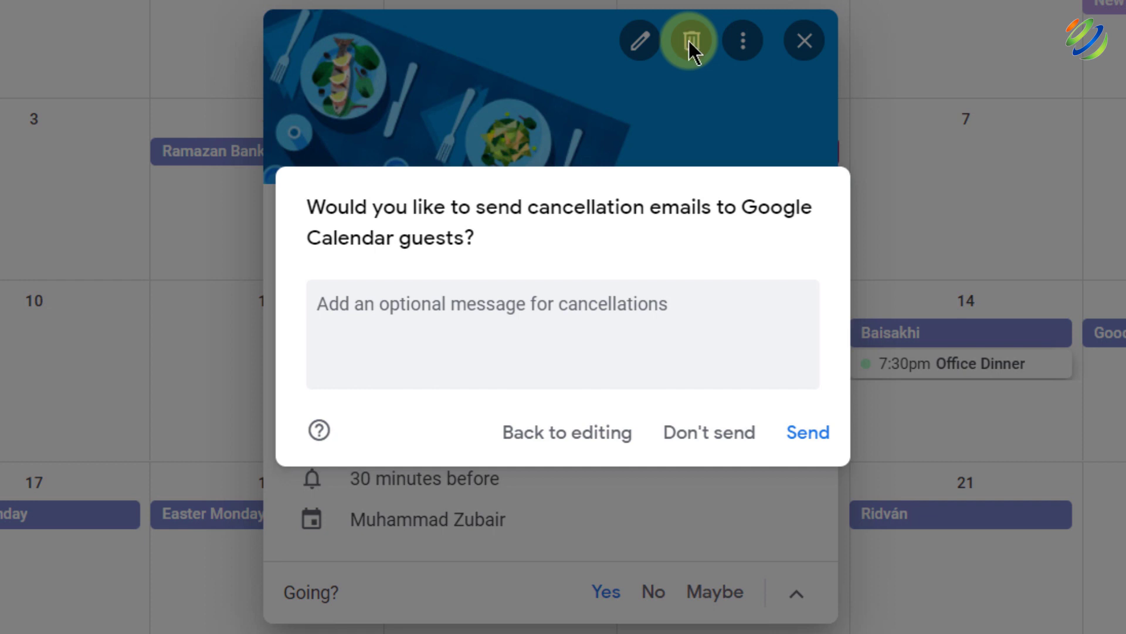
click(808, 434)
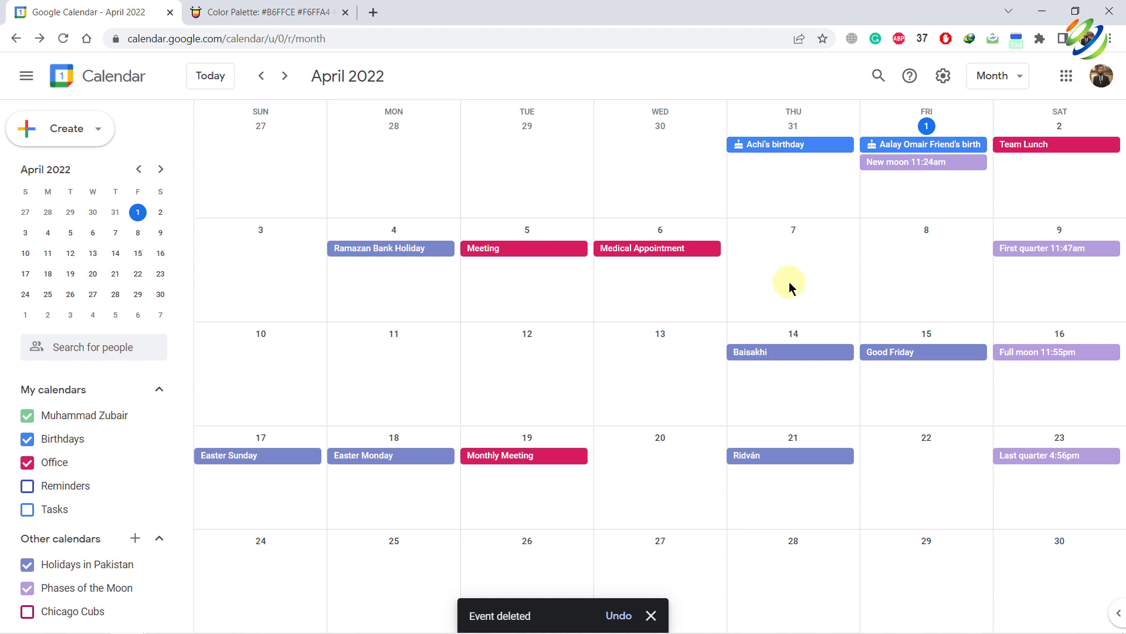
Step: Open the Google Calendar trash and look for the deleted Office Dinner event in the main calendar's list
click(942, 76)
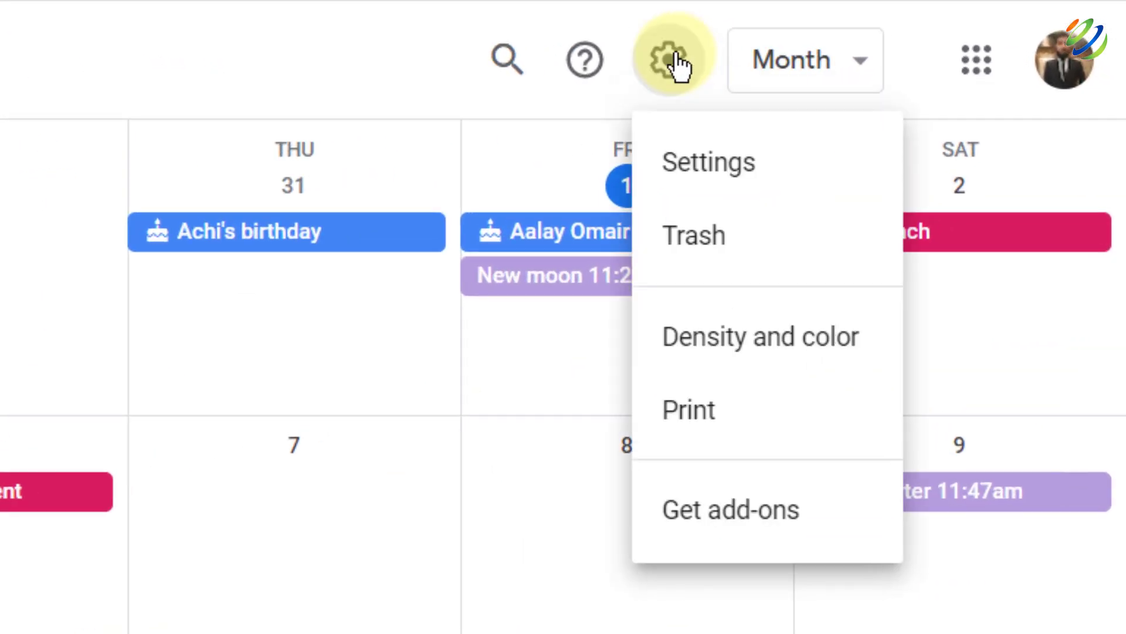
click(710, 230)
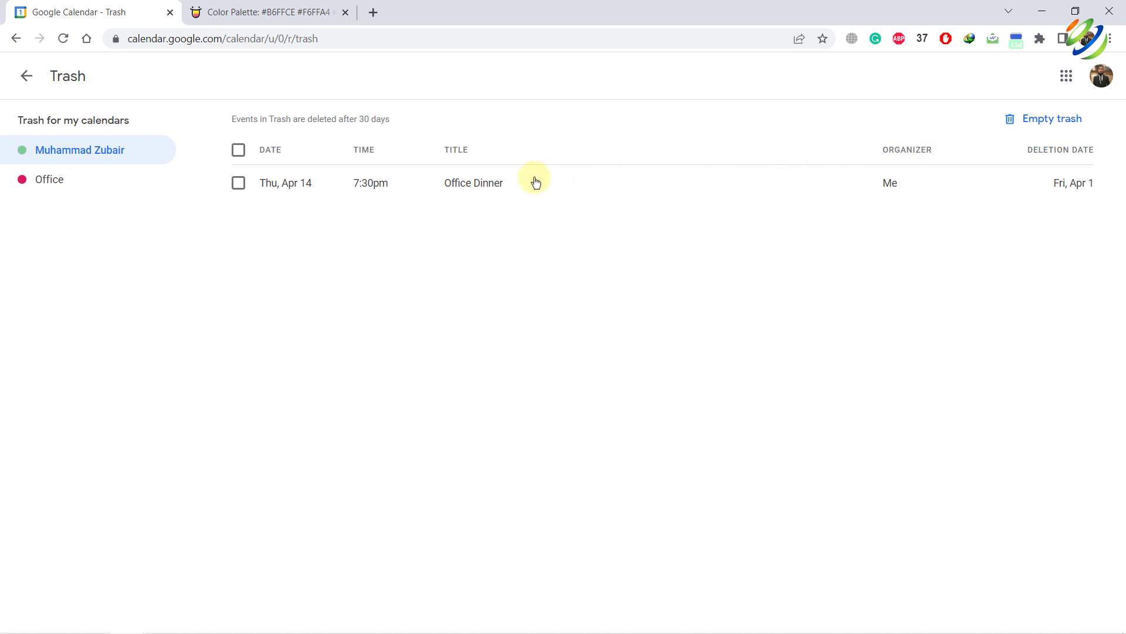
mouse_move(443, 192)
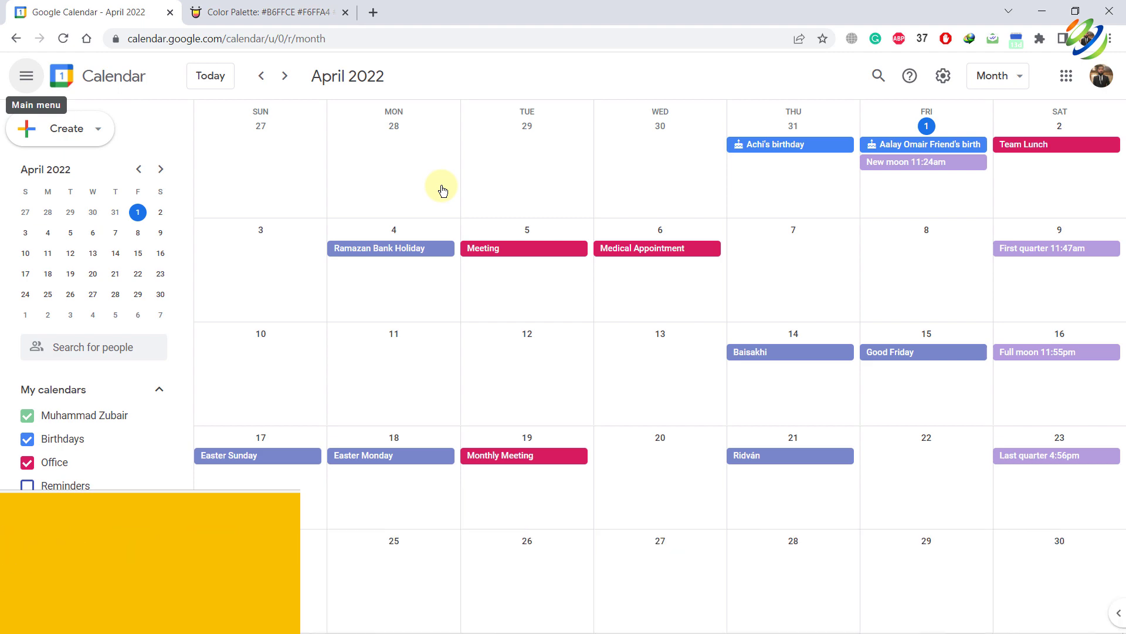
Step: Open the event settings of the calendar and set the default event duration to 15 minutes
key(s)
key(ctrl+f)
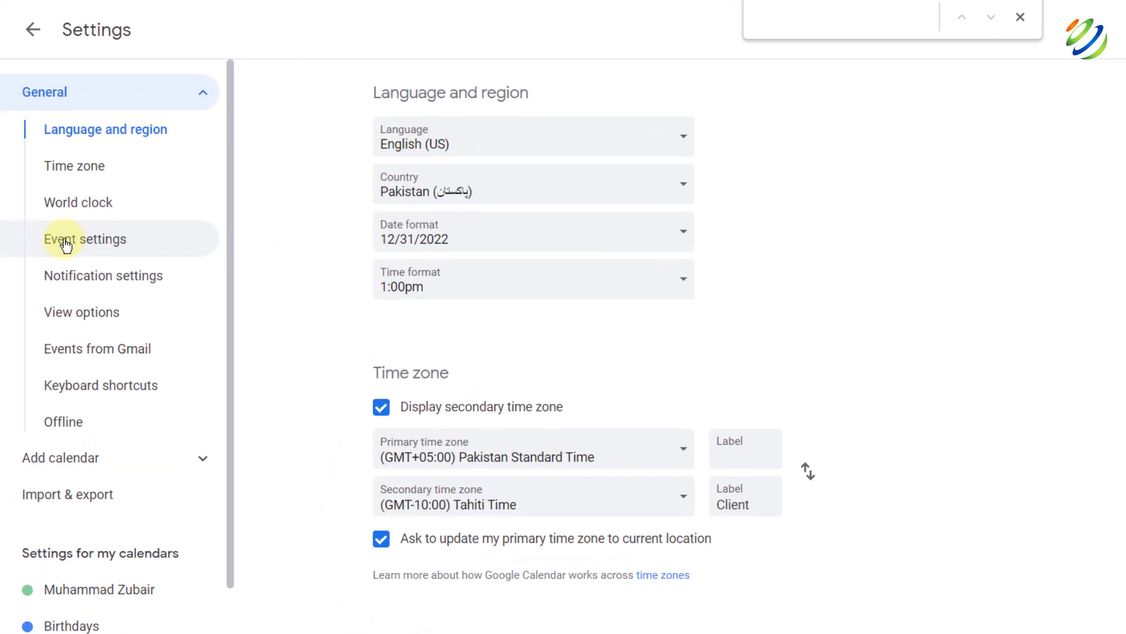
click(61, 245)
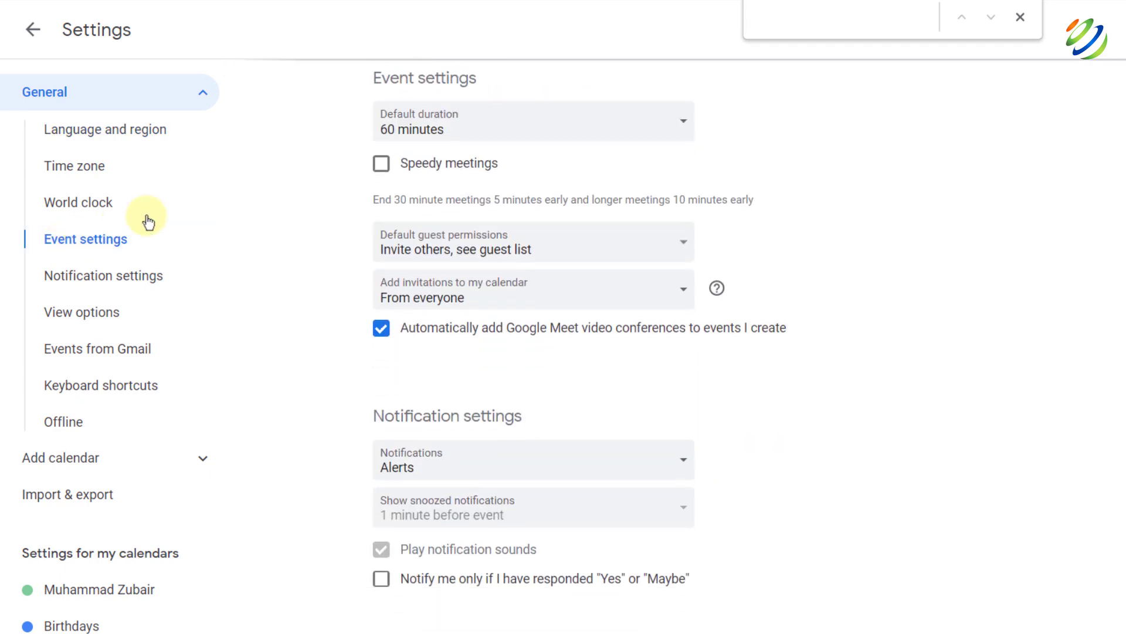
click(480, 130)
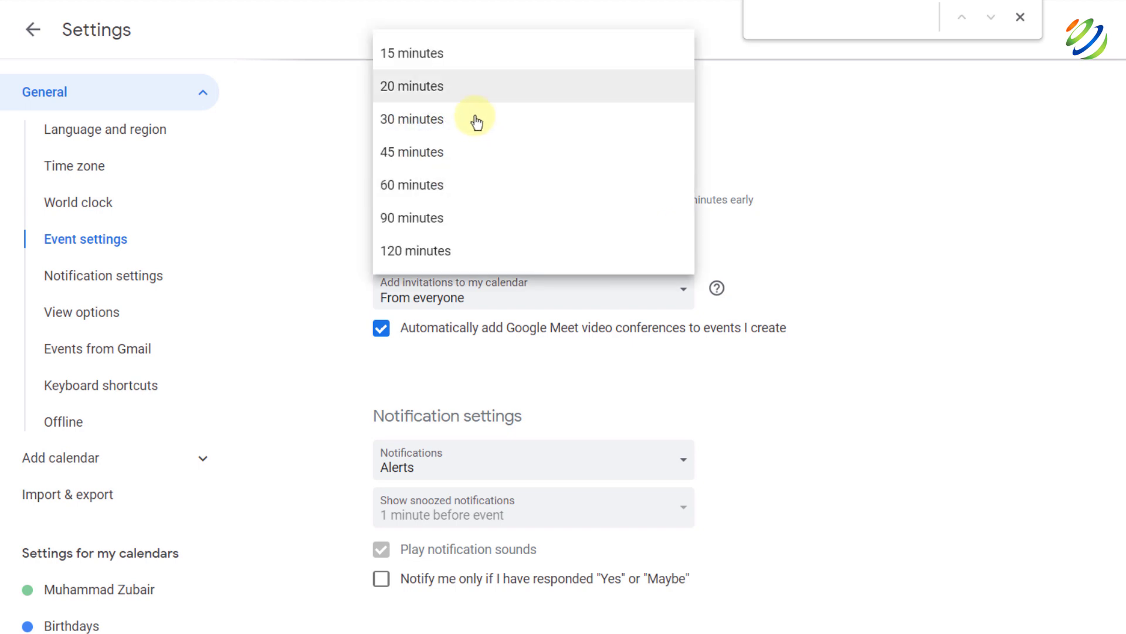
click(458, 64)
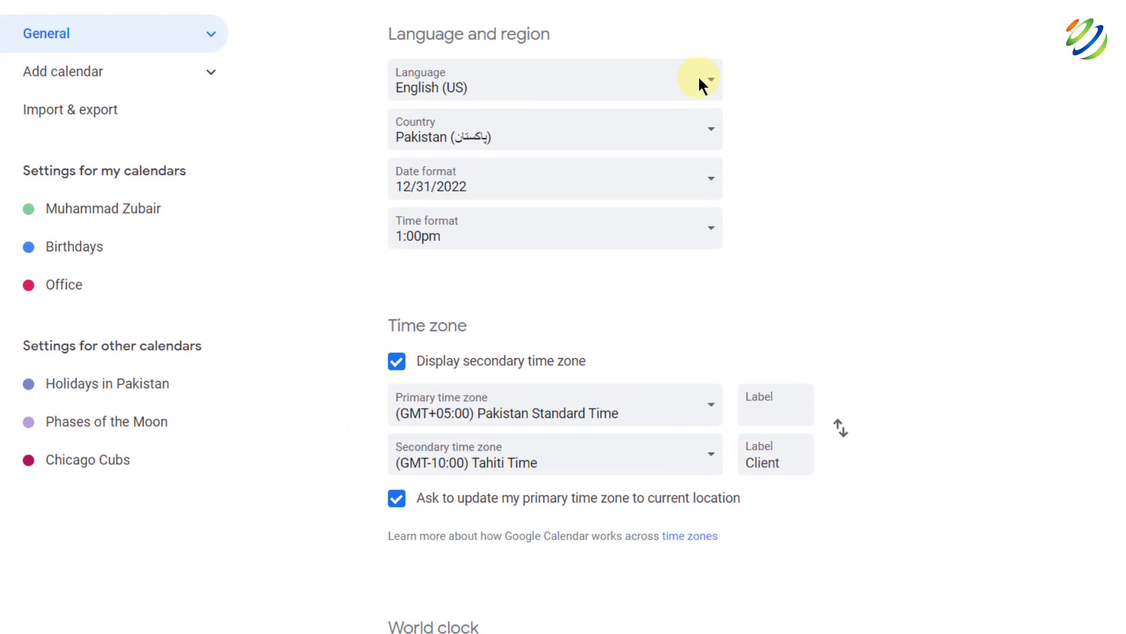
Step: Set the default guest permissions in the event settings to Modify event
click(165, 33)
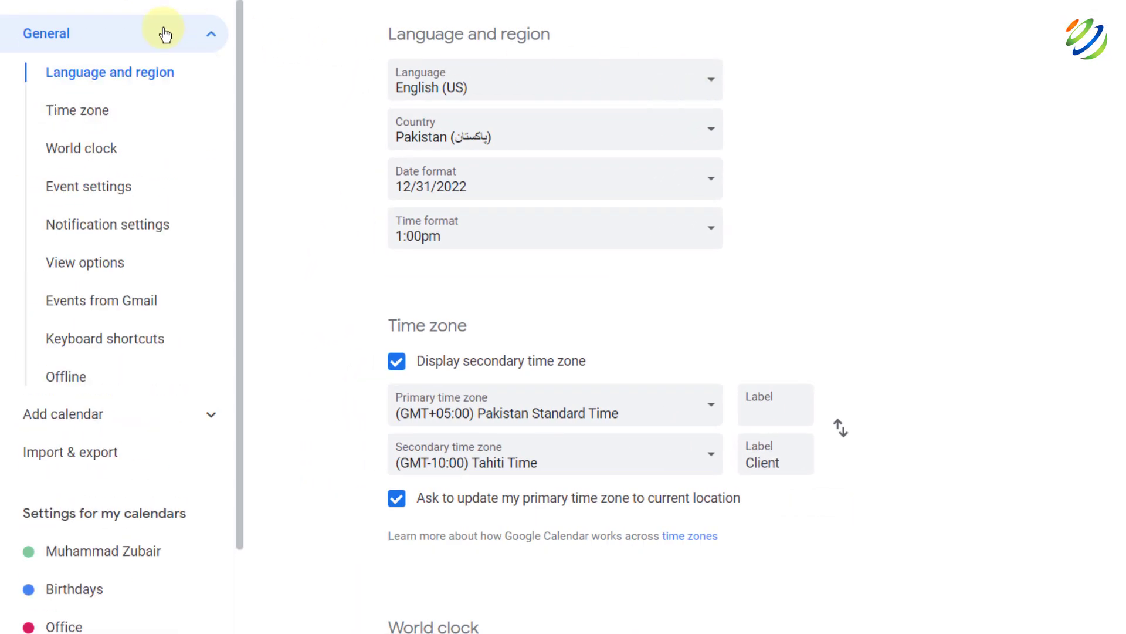
click(109, 187)
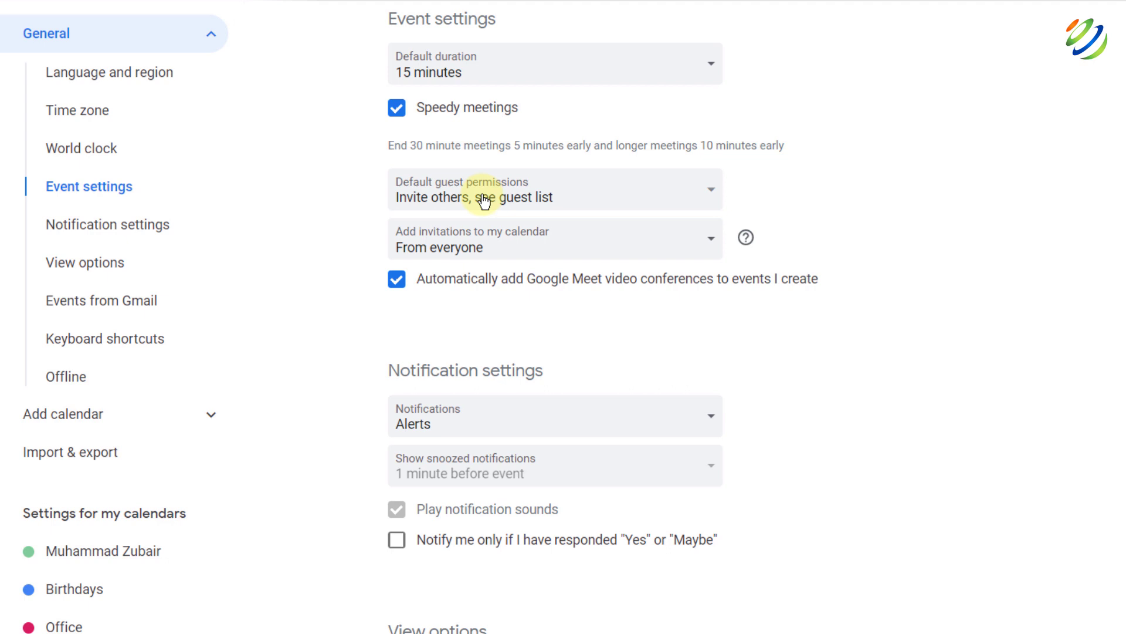
click(711, 193)
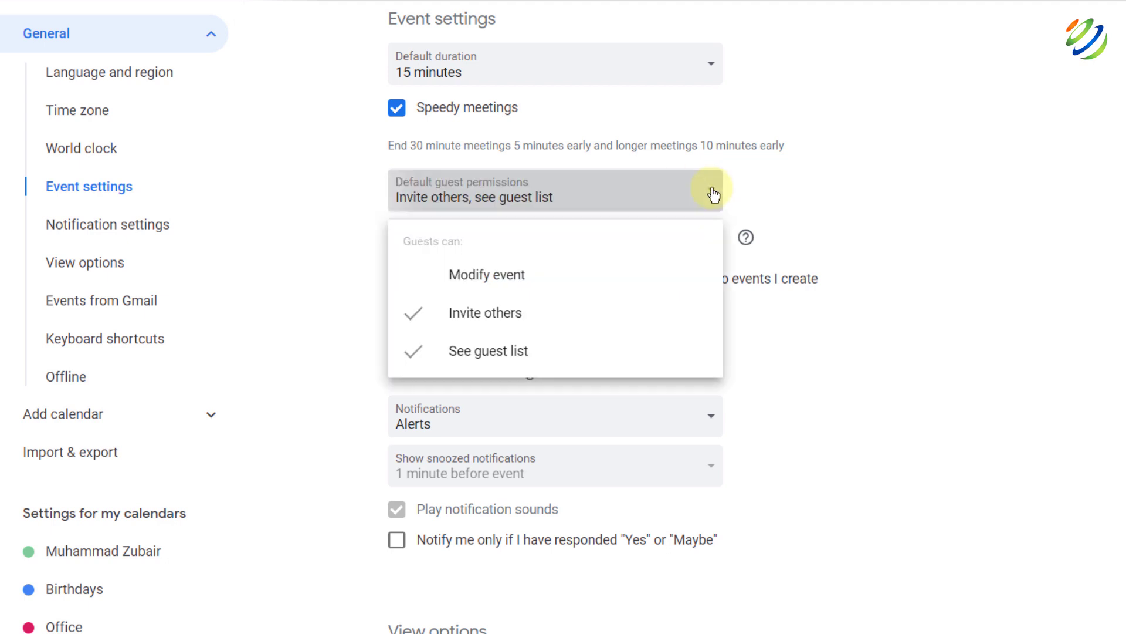
click(518, 286)
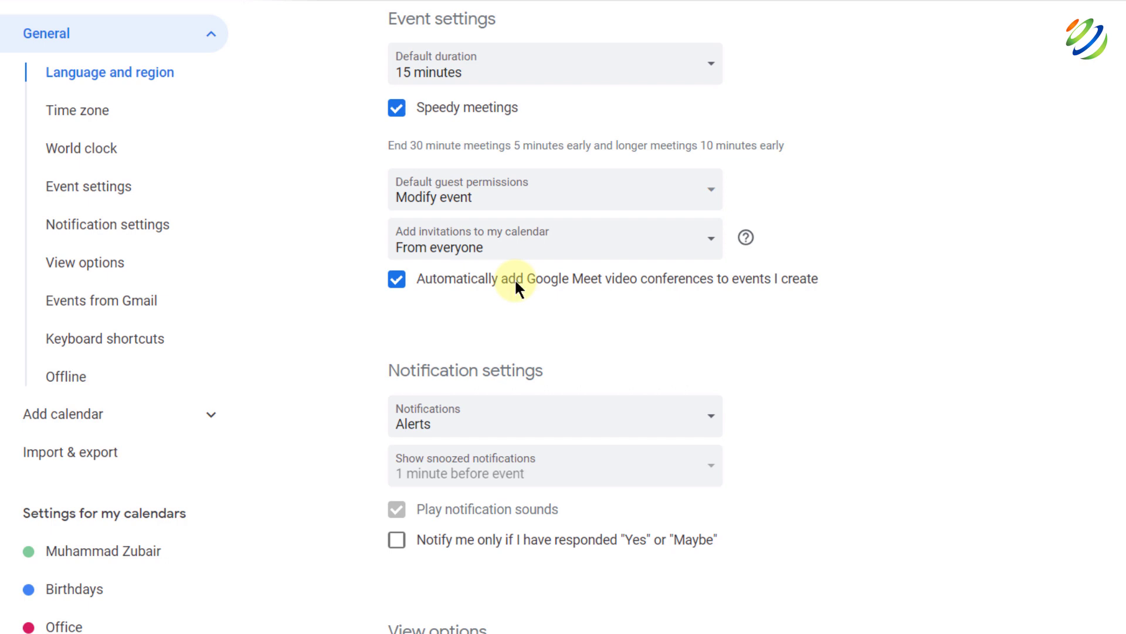
Step: Remove the Modify event permission from the default guest permissions
click(673, 189)
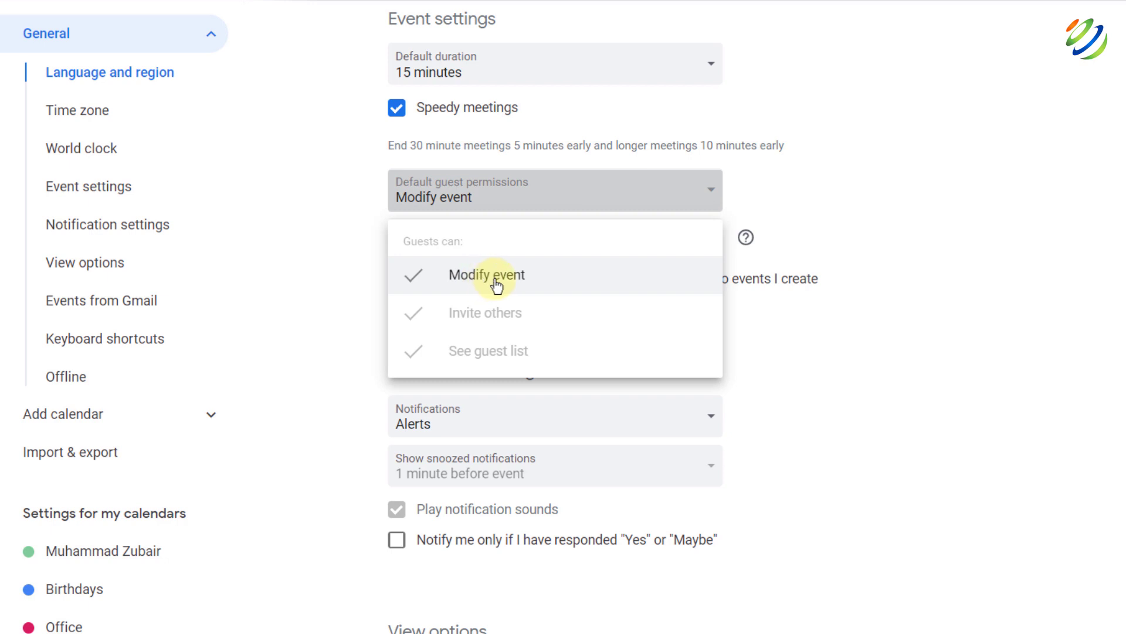
click(507, 284)
click(568, 210)
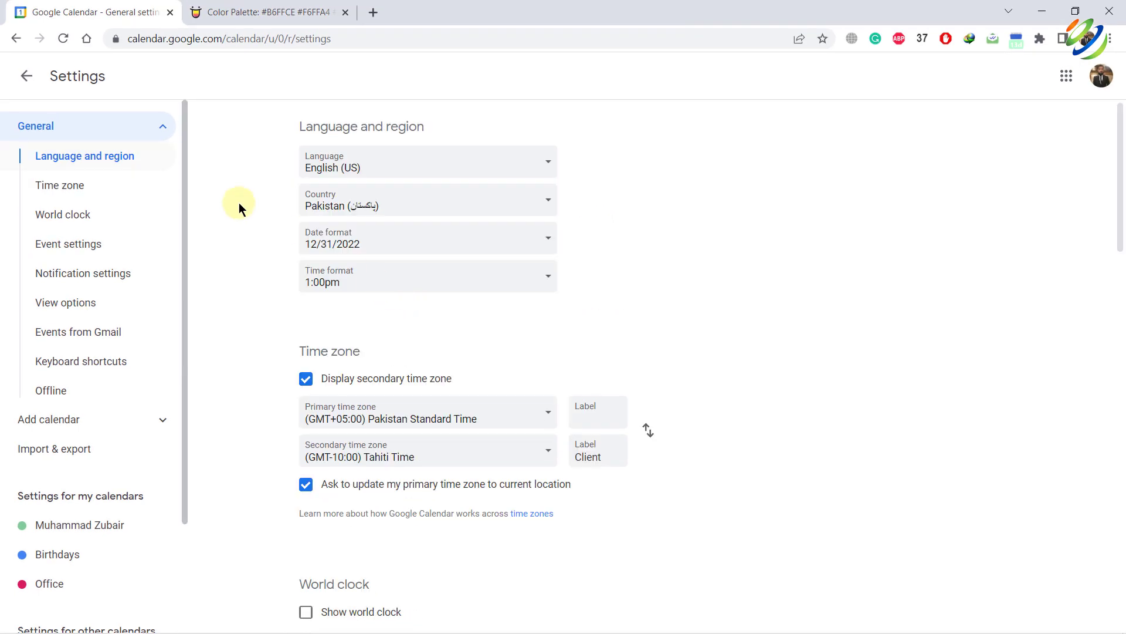
Step: Start a new all-day event on April 7 from the calendar, allow guests to modify it, and discard the event
click(27, 76)
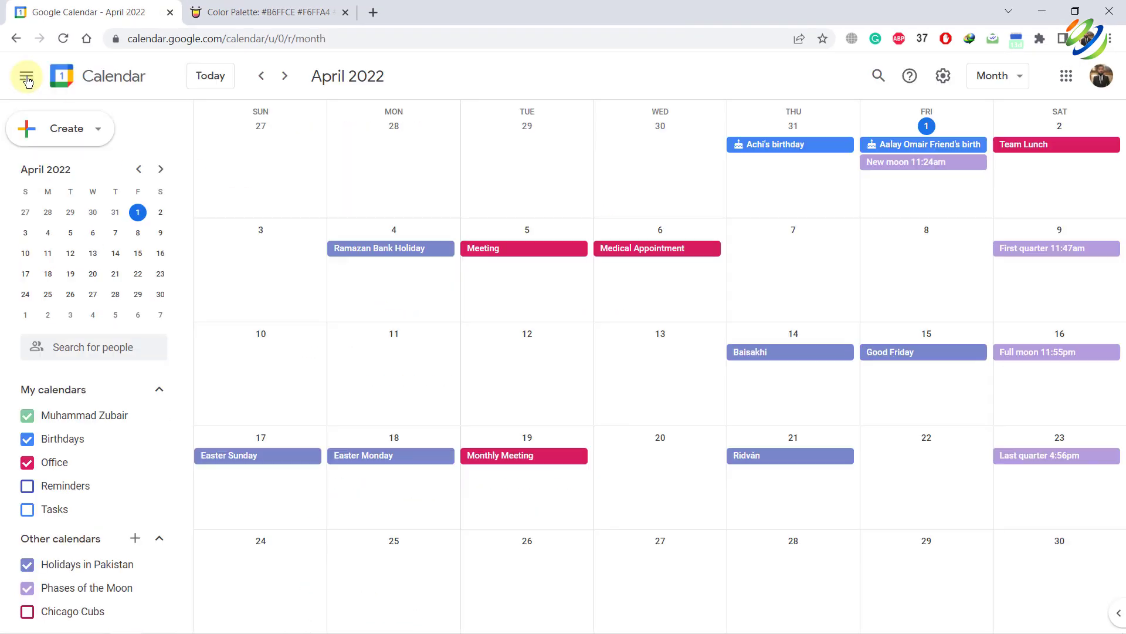
click(813, 250)
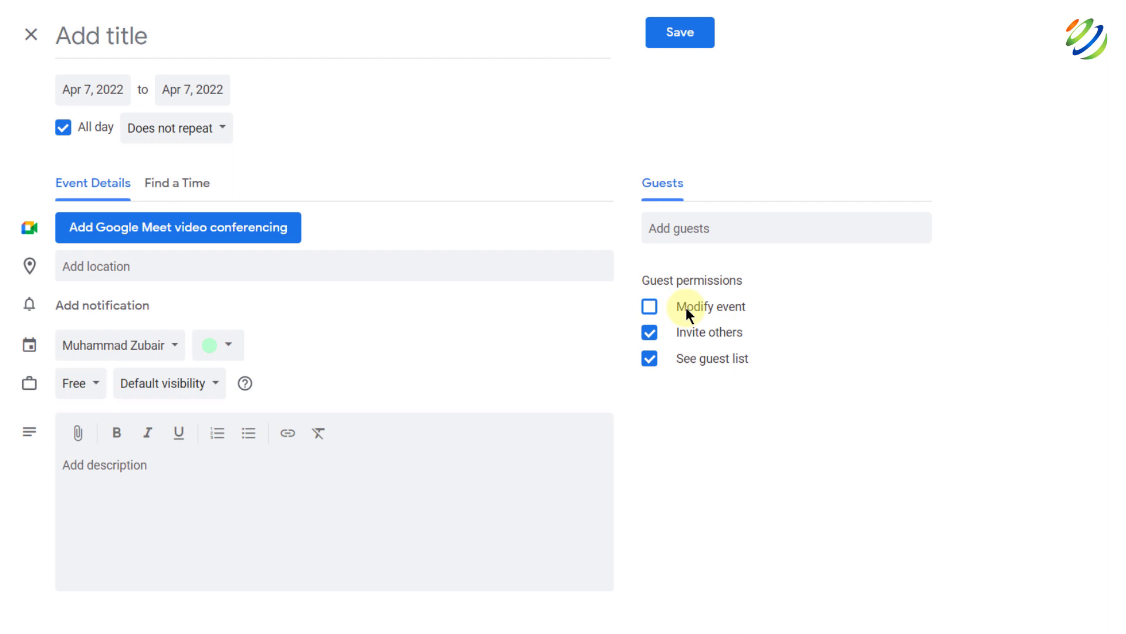
click(650, 307)
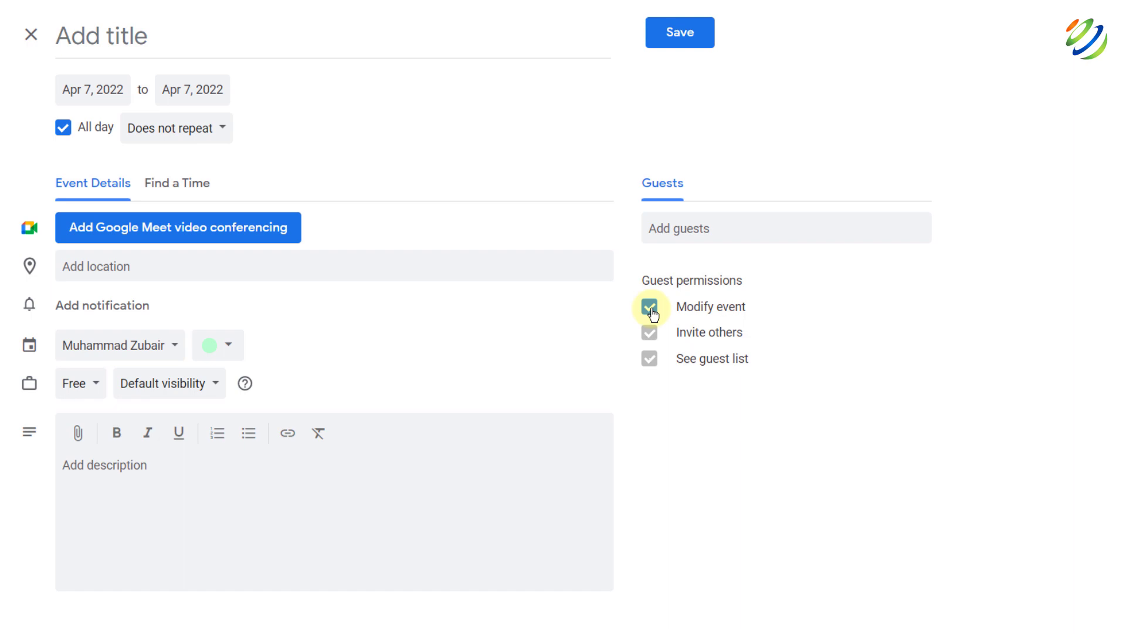
click(31, 34)
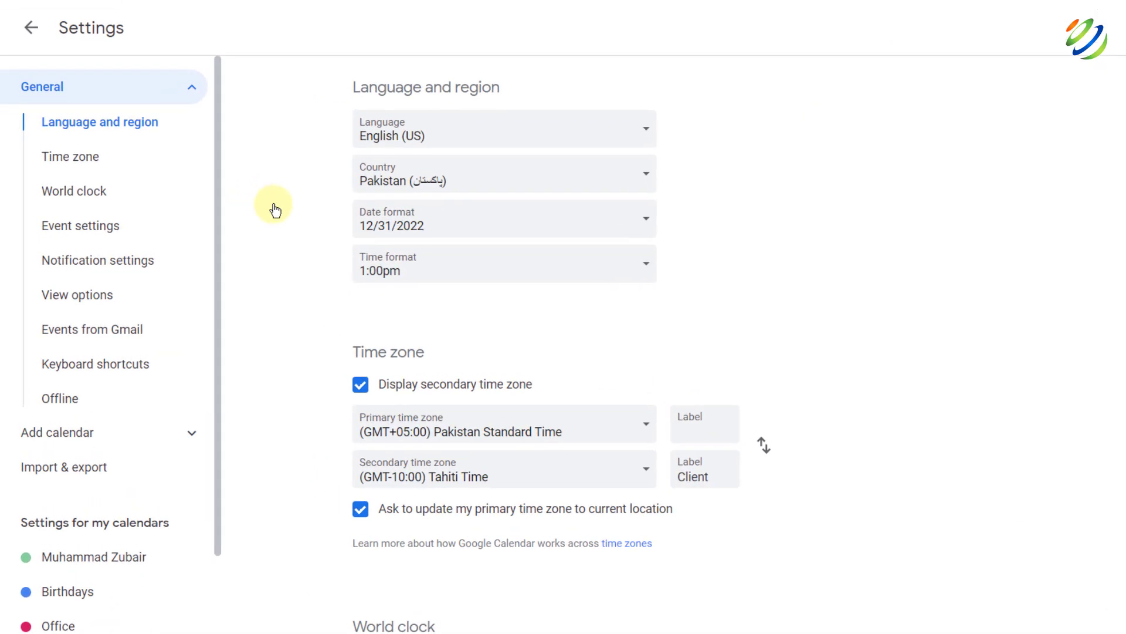
Step: Enable the world clock in the settings and add the (GMT-09:00) Gambier Time zone to it
click(90, 190)
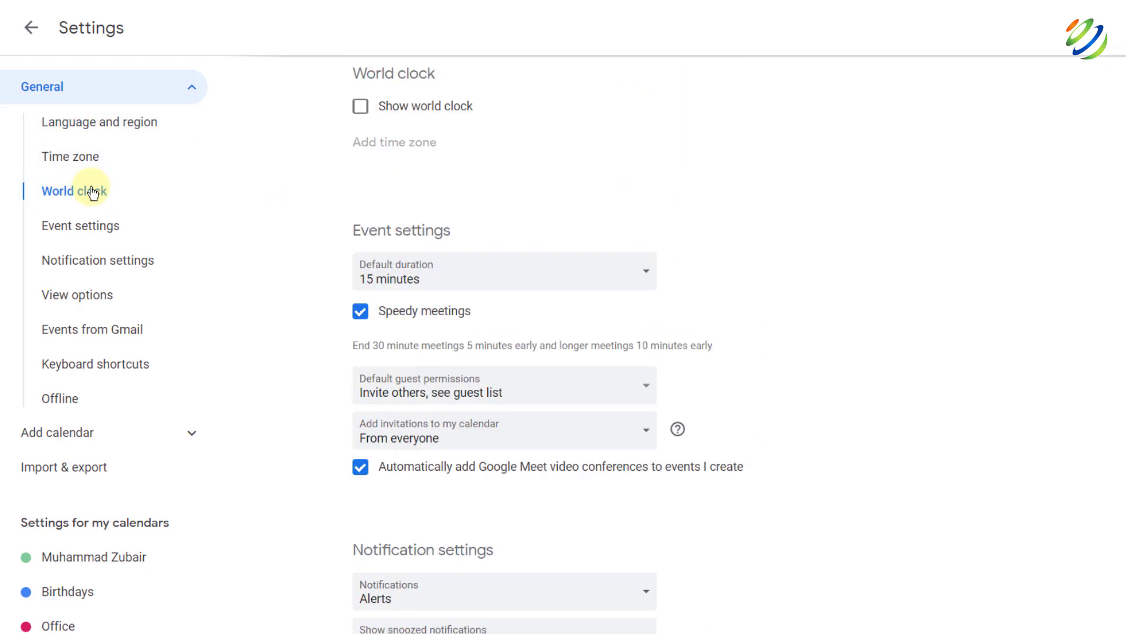
click(360, 111)
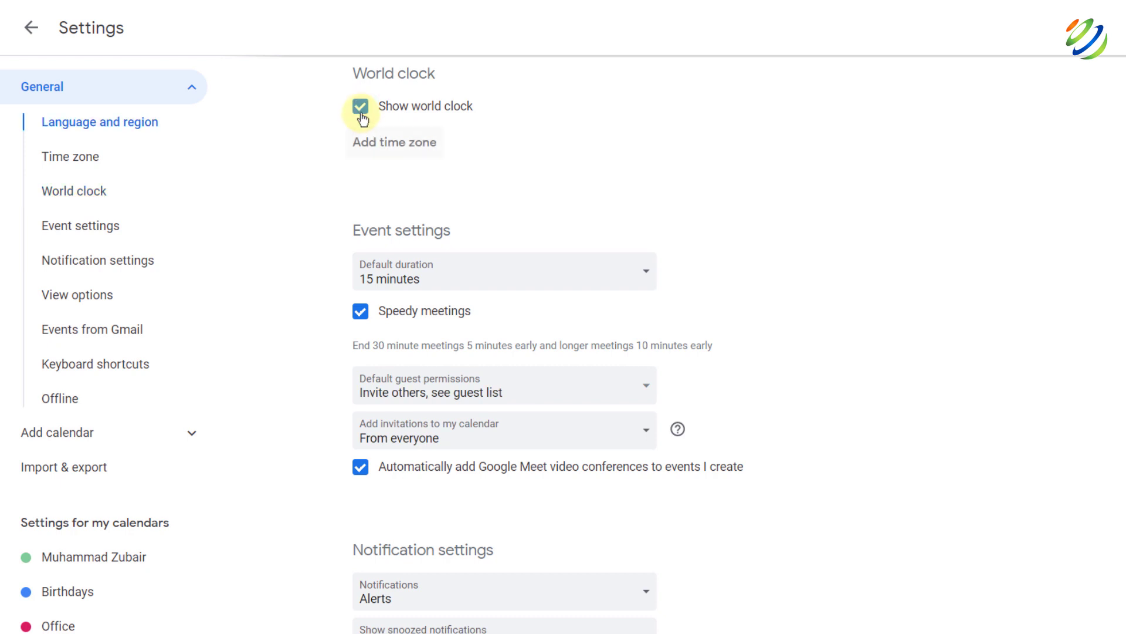
click(397, 145)
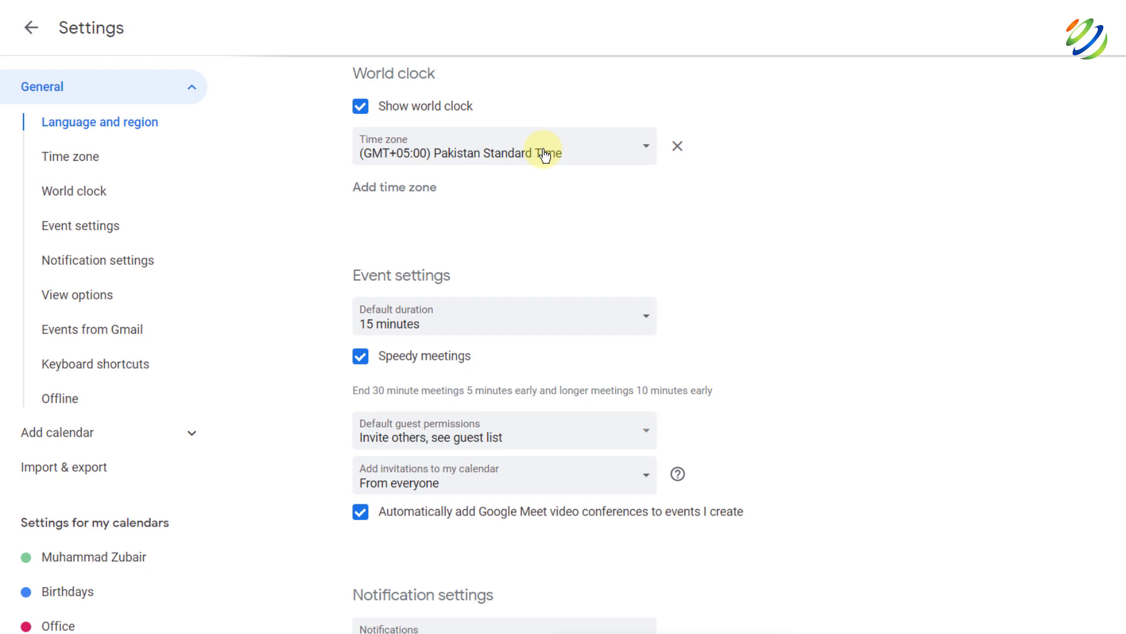
click(545, 155)
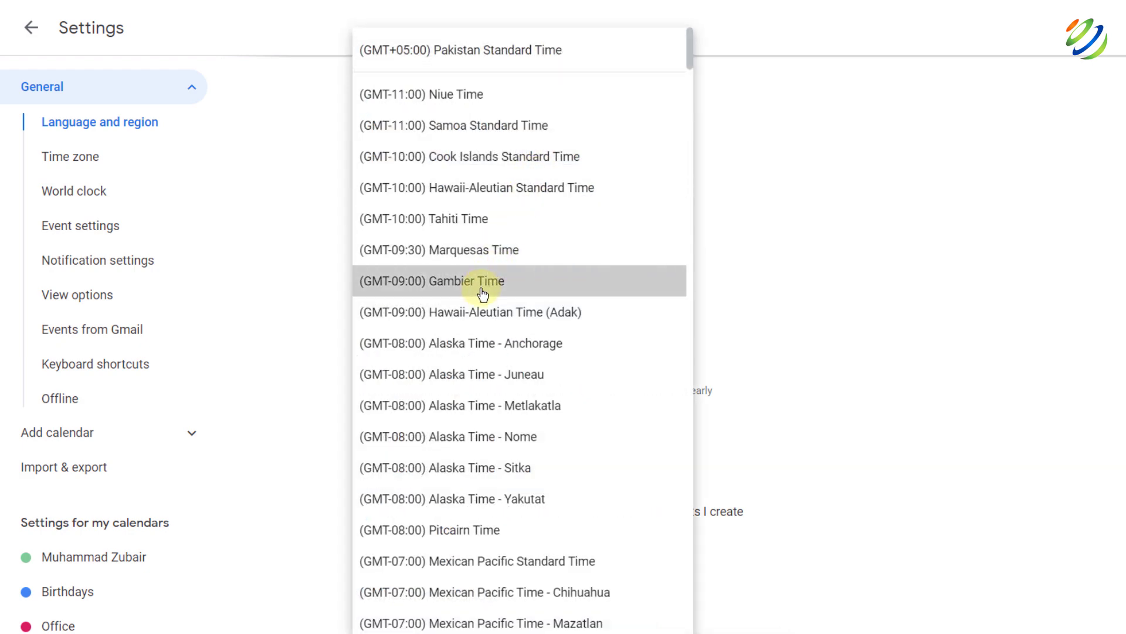
click(482, 294)
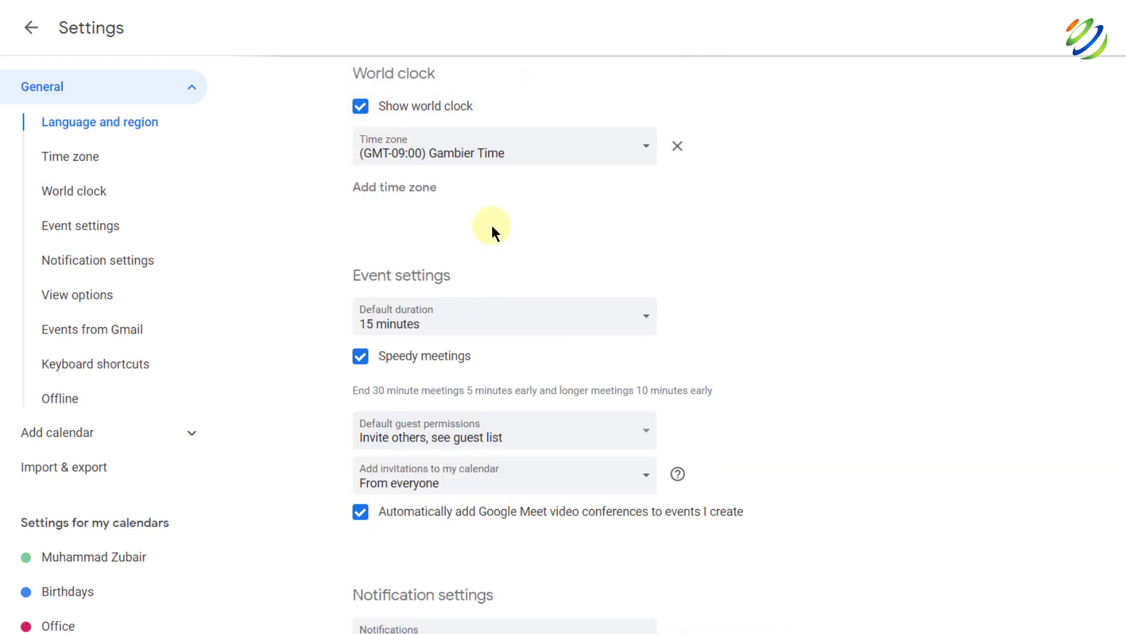
scroll(492, 229, up, 4)
scroll(491, 229, down, 2)
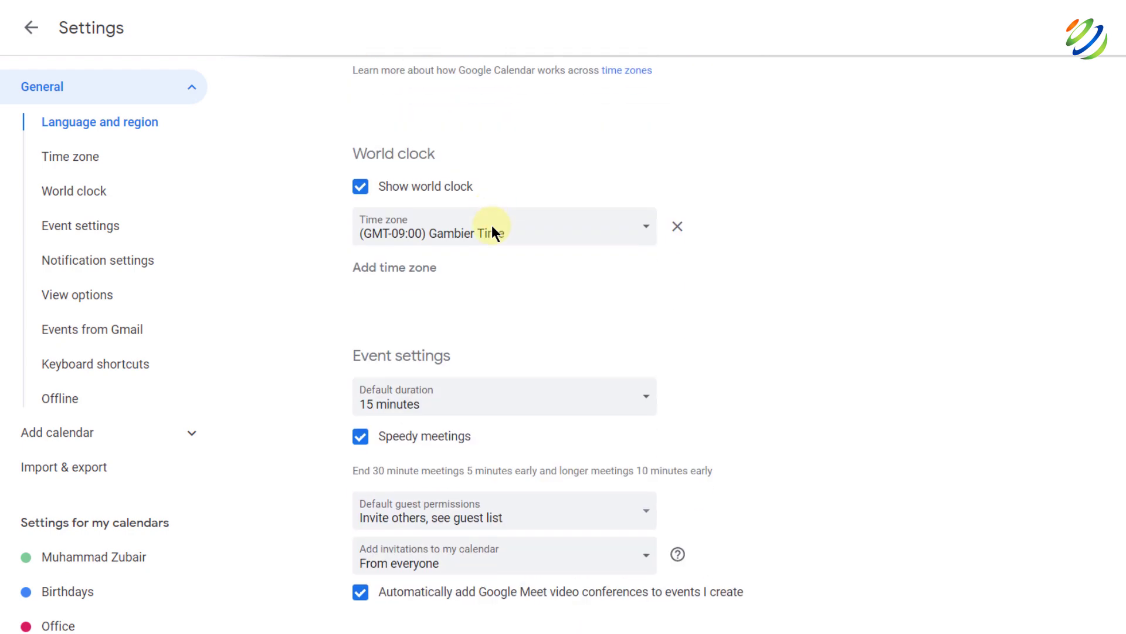
scroll(492, 232, down, 4)
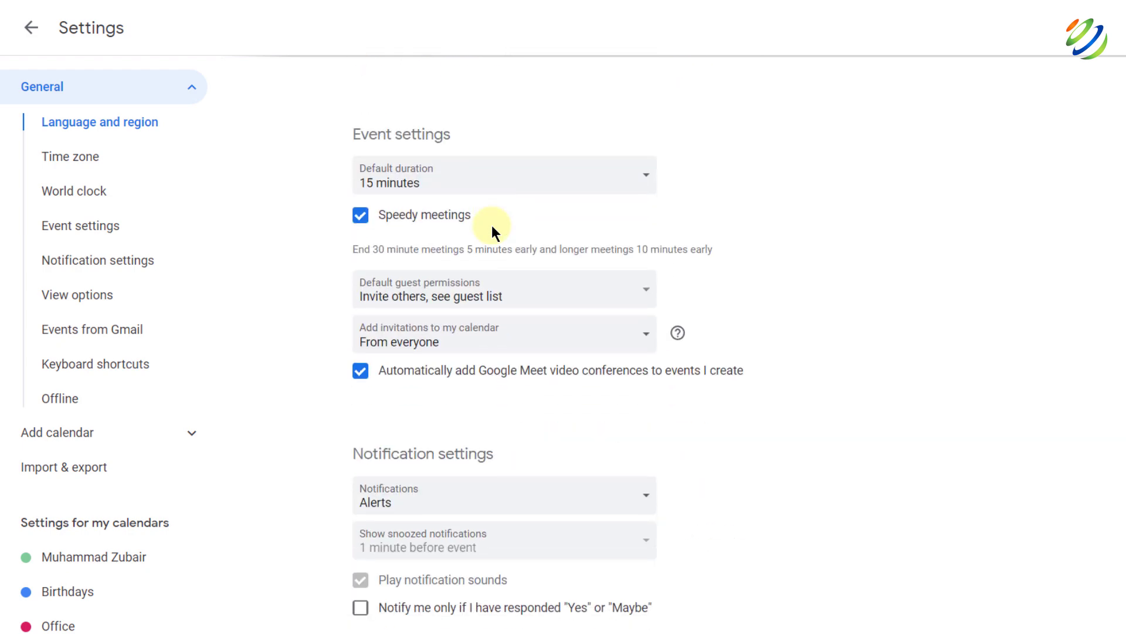
Step: Return to the calendar, view April 1 in day view, and switch back to month view
click(32, 28)
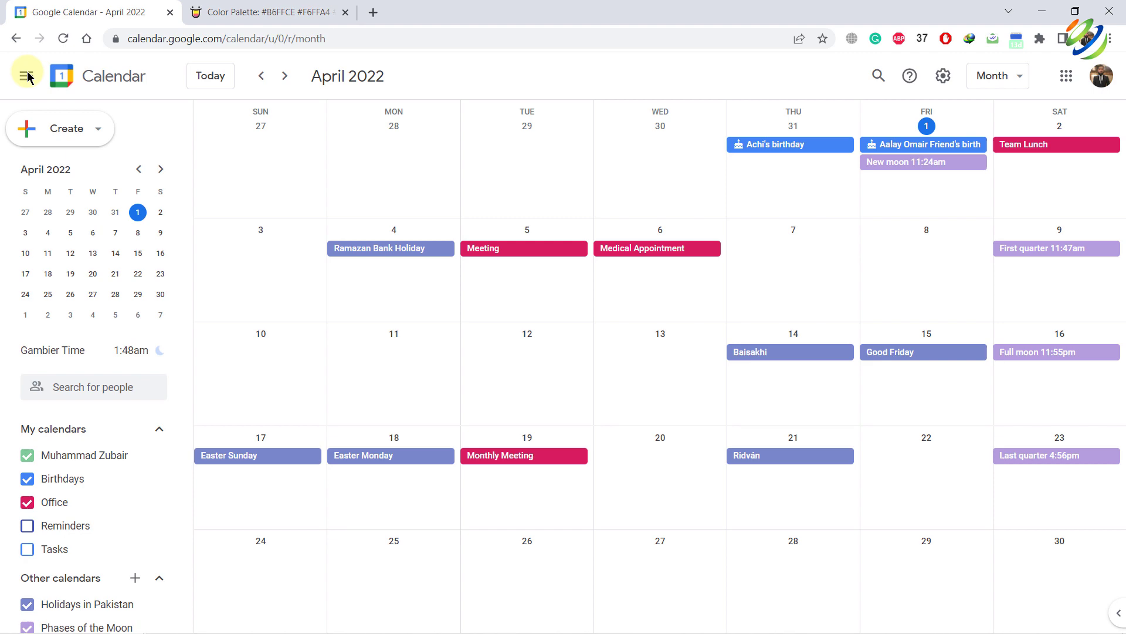
key(d)
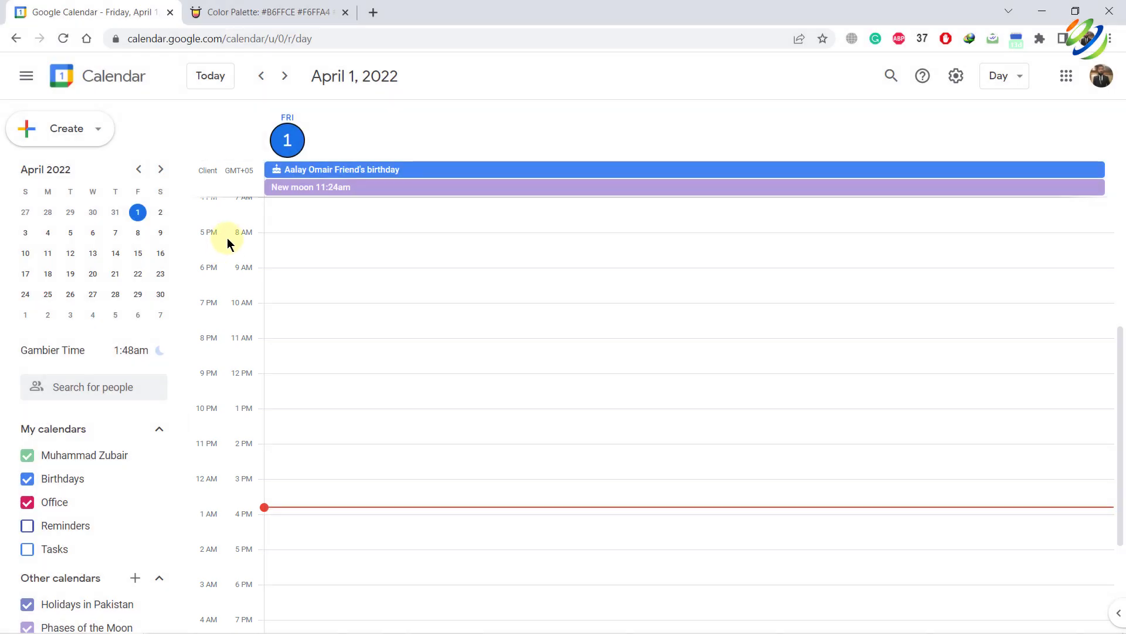
key(m)
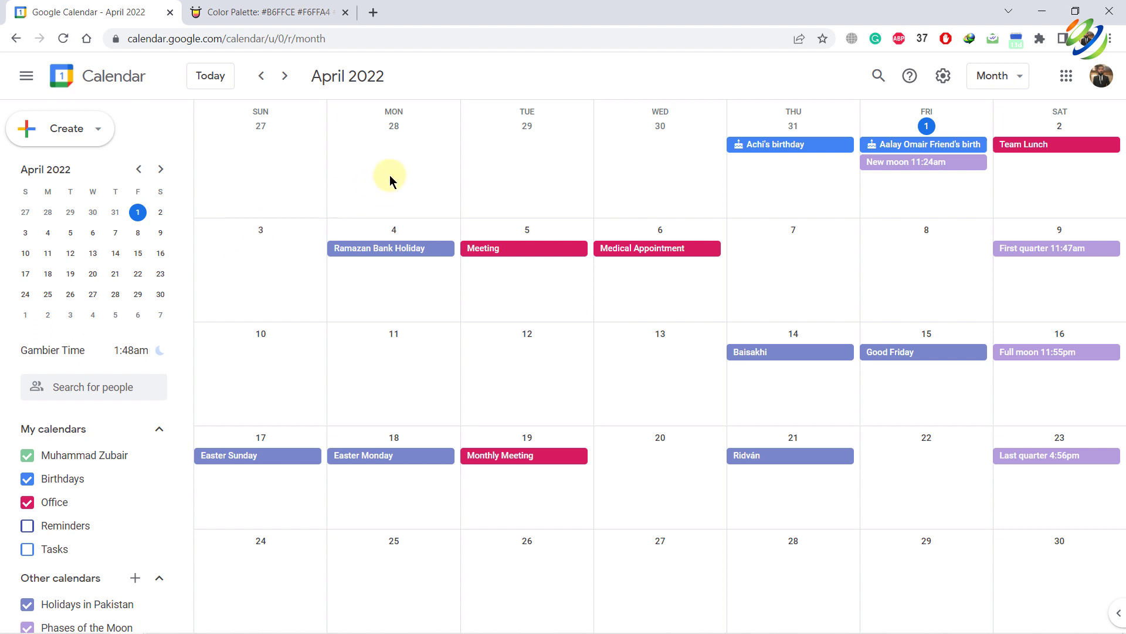
Step: Start a new all-day event on April 12 and set its visibility to Private
click(519, 343)
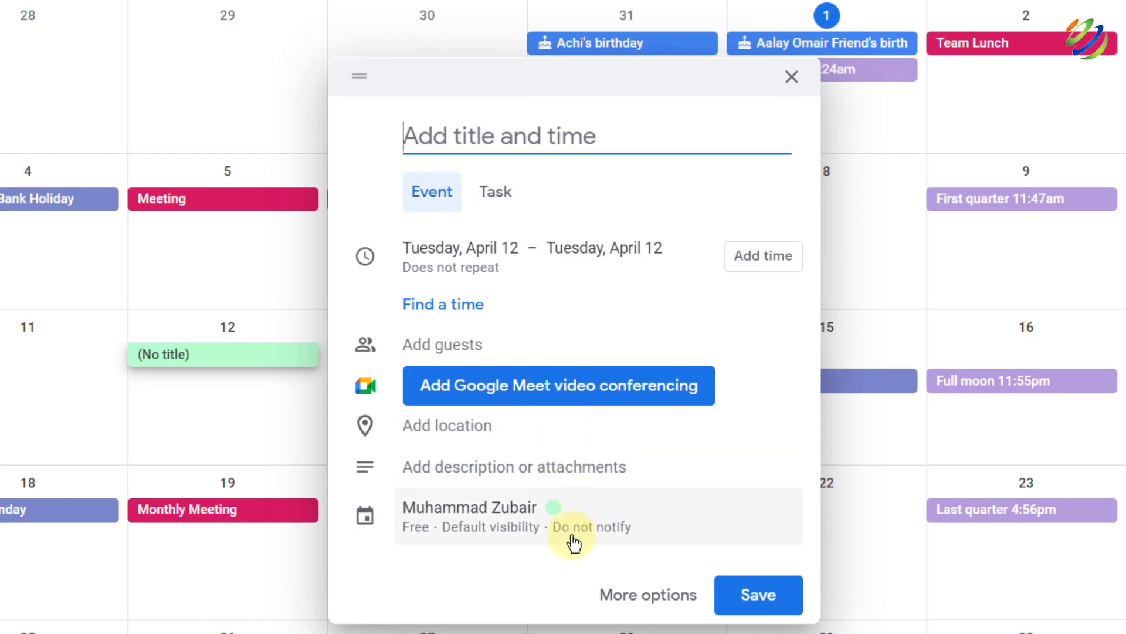
click(617, 518)
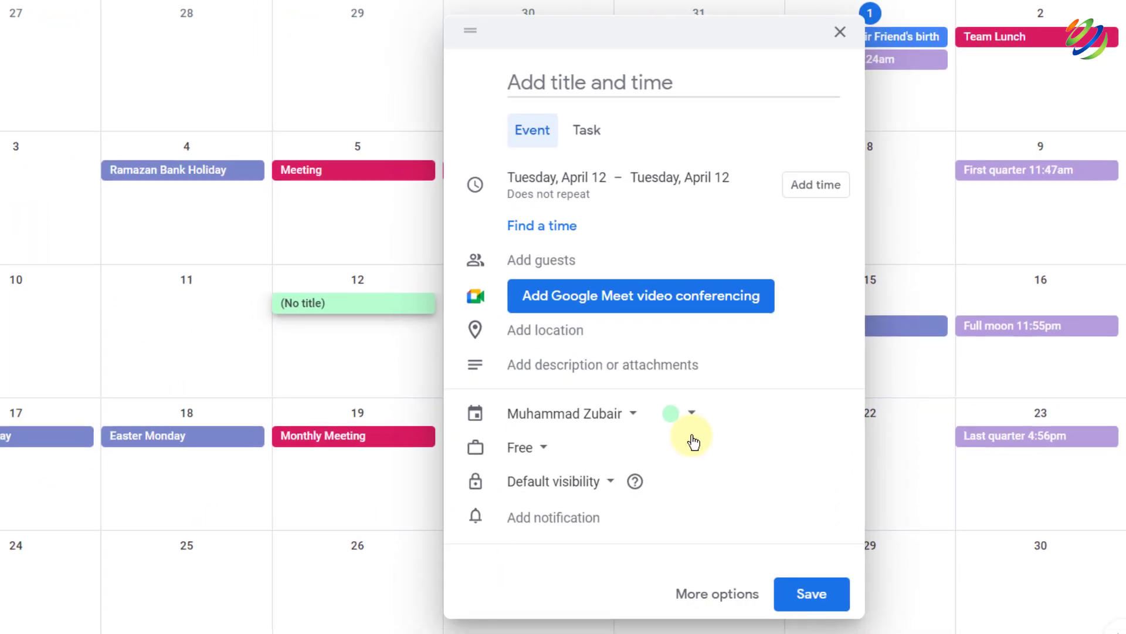
click(613, 486)
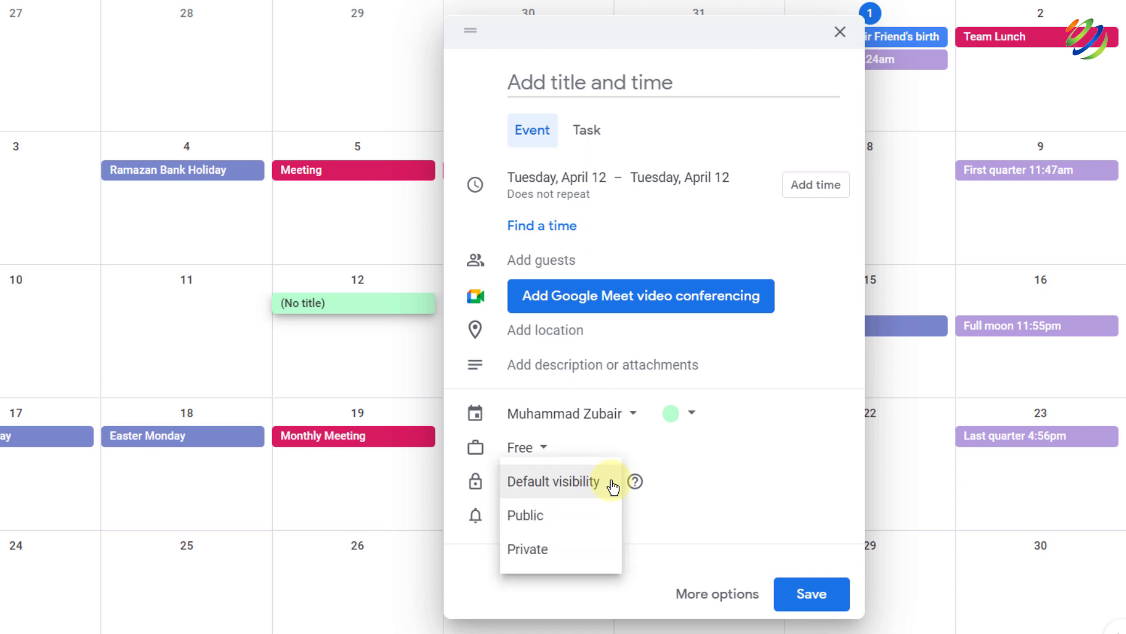
click(556, 549)
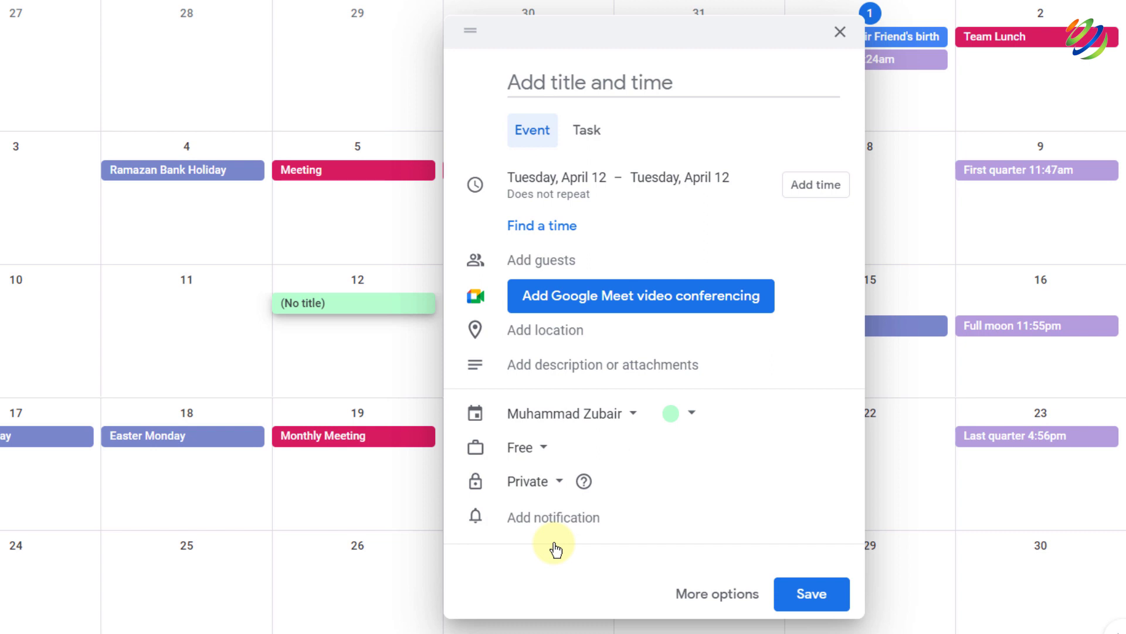
Step: Keep the April 12 event on the owner's calendar with Free availability, color it red, and save it without a title
click(634, 416)
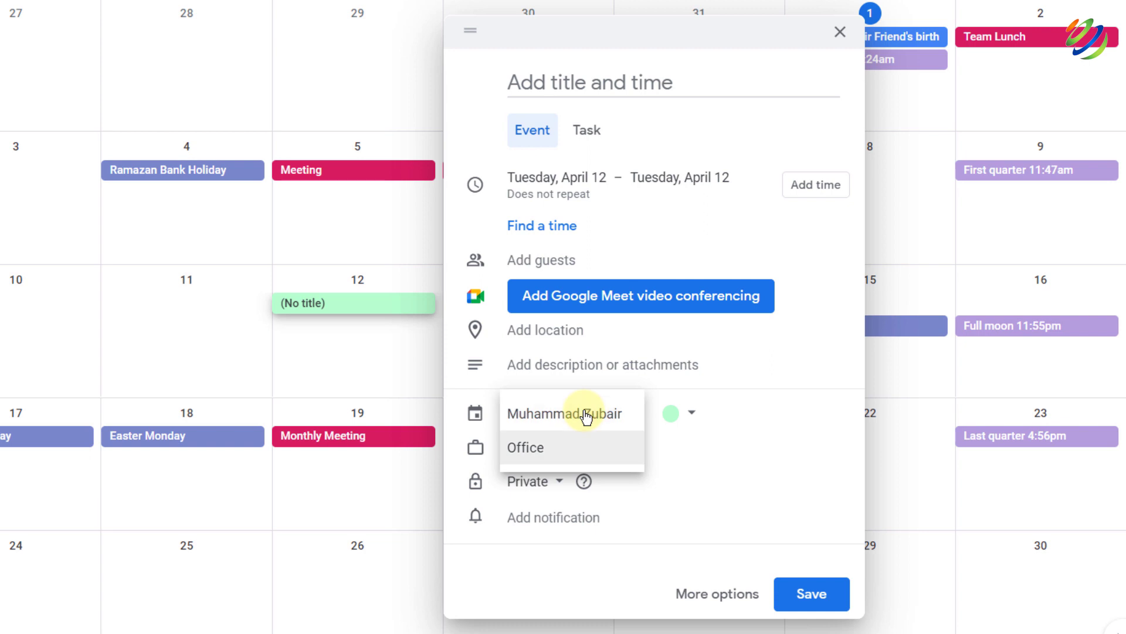
click(557, 424)
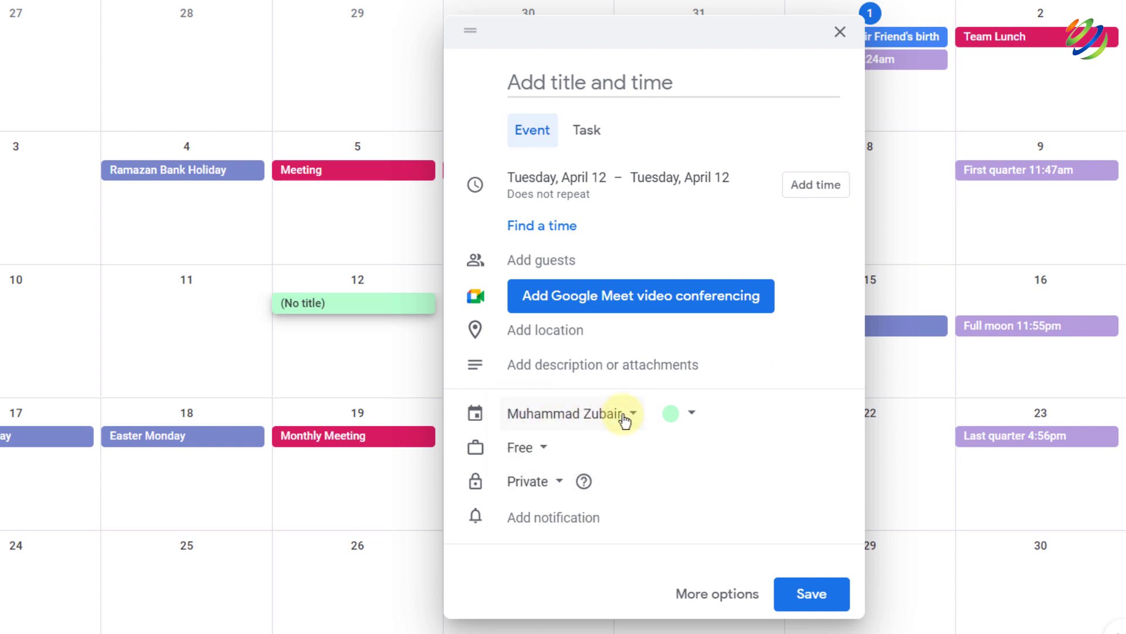
click(692, 414)
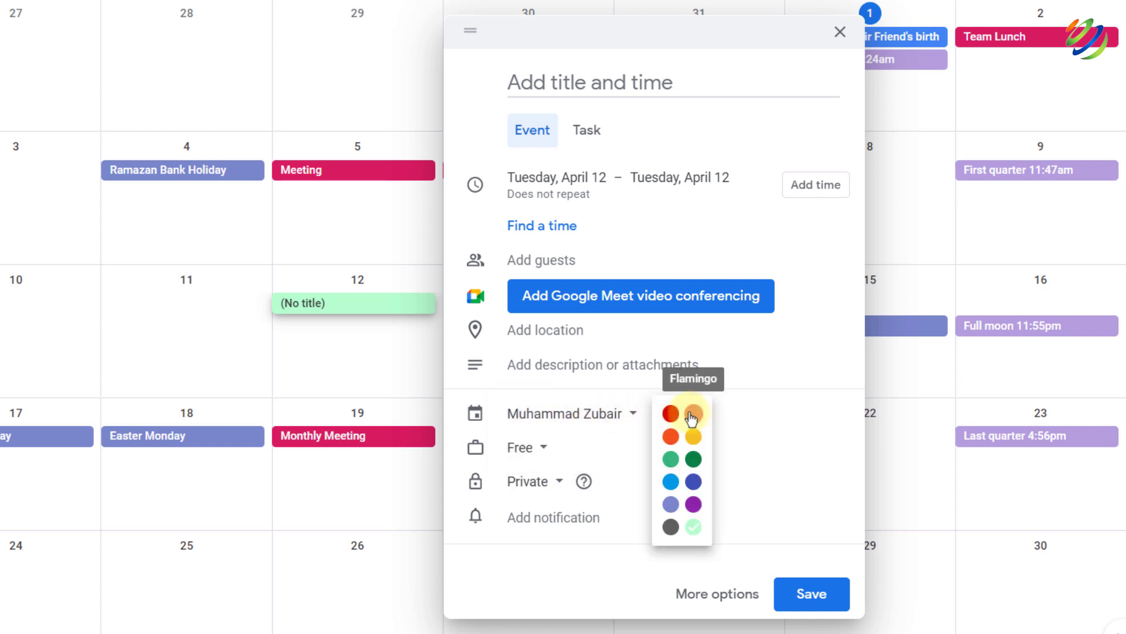
click(668, 415)
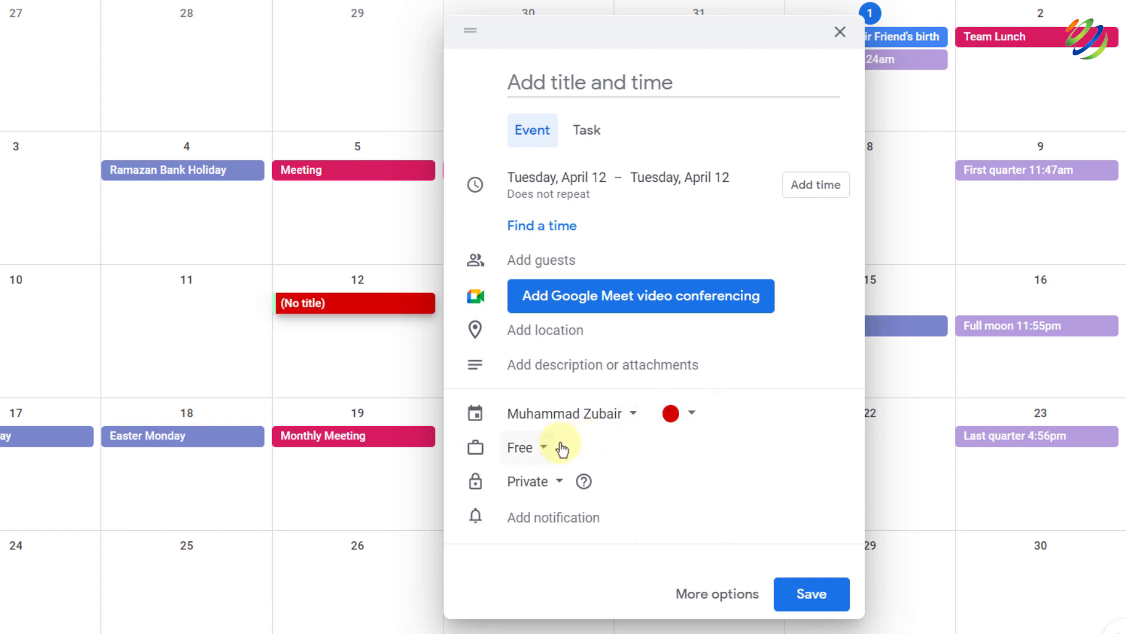
click(539, 452)
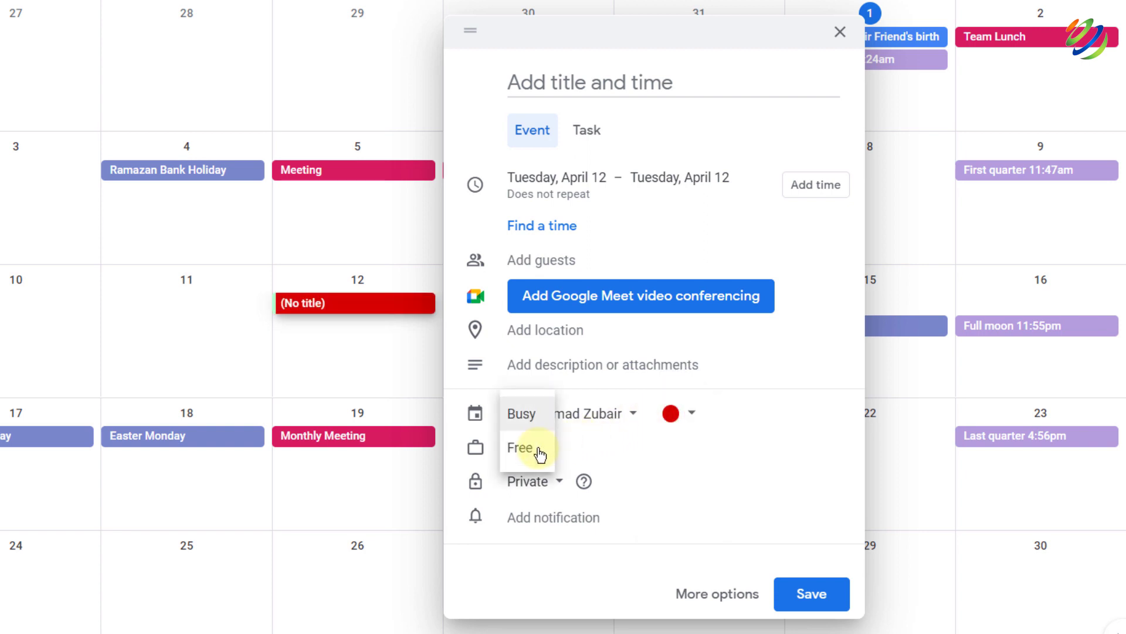
click(646, 450)
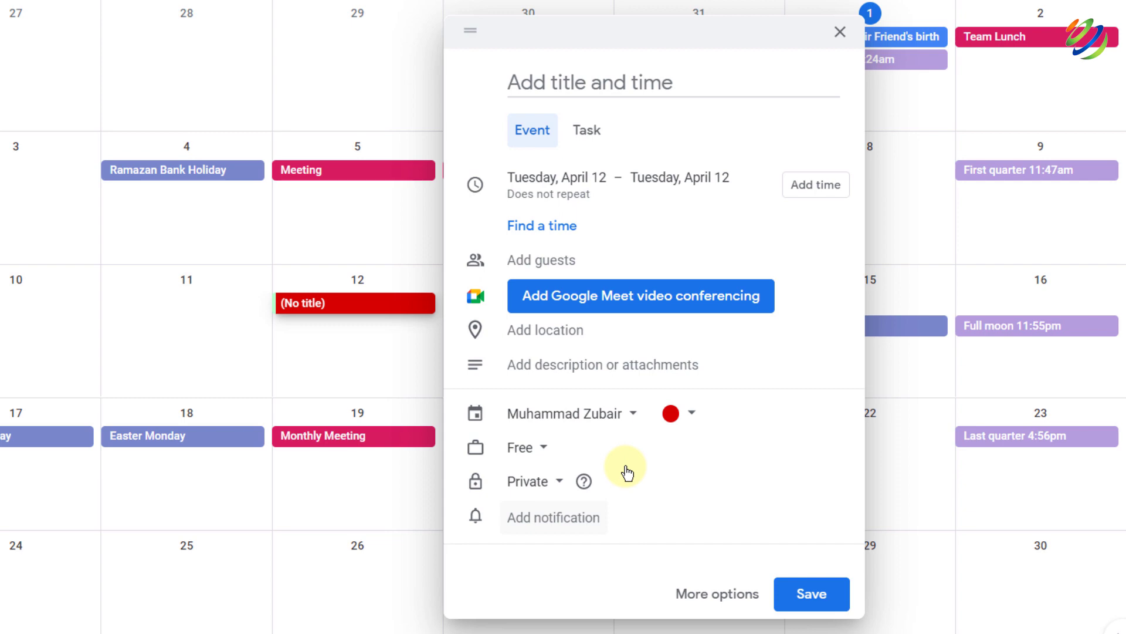
click(812, 594)
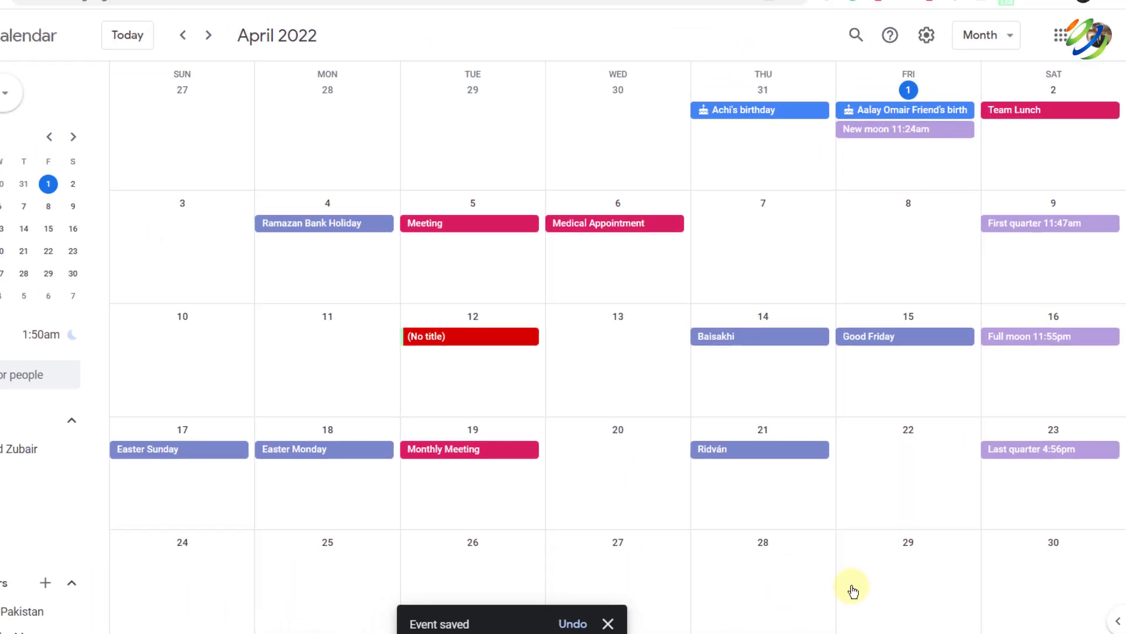